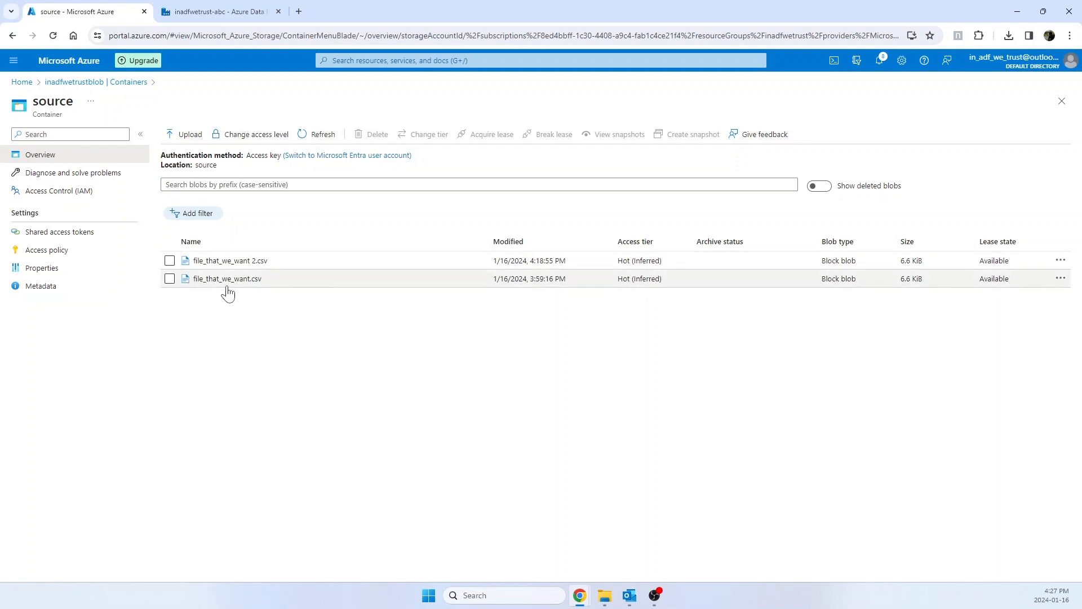
Step: Switch to the Data Factory pipeline COPY_FILE_NAME and review its parameters and the copy activity's general settings
click(220, 16)
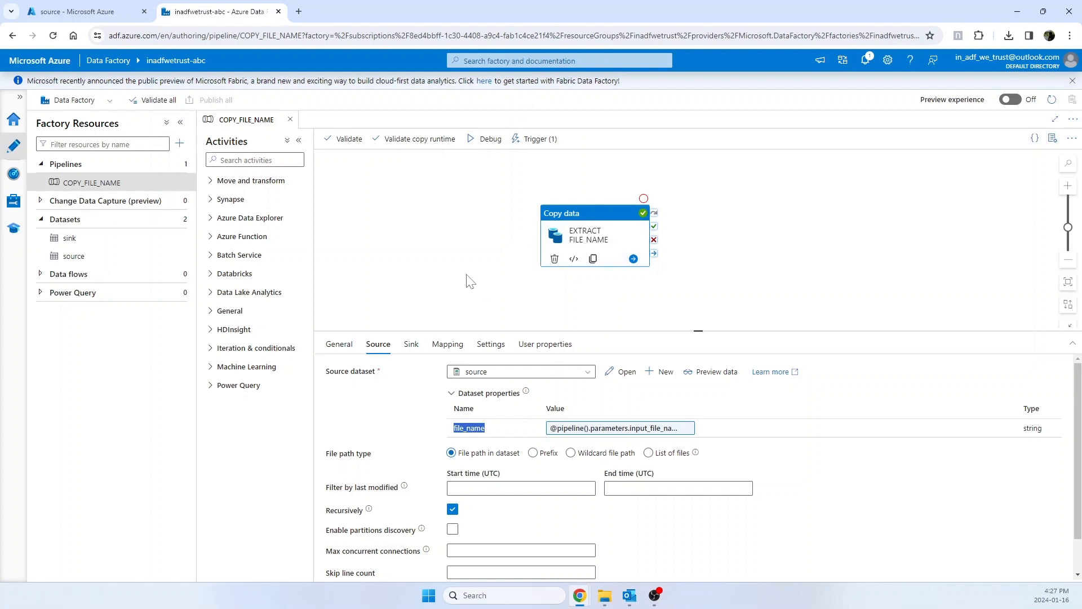
click(577, 241)
click(577, 241)
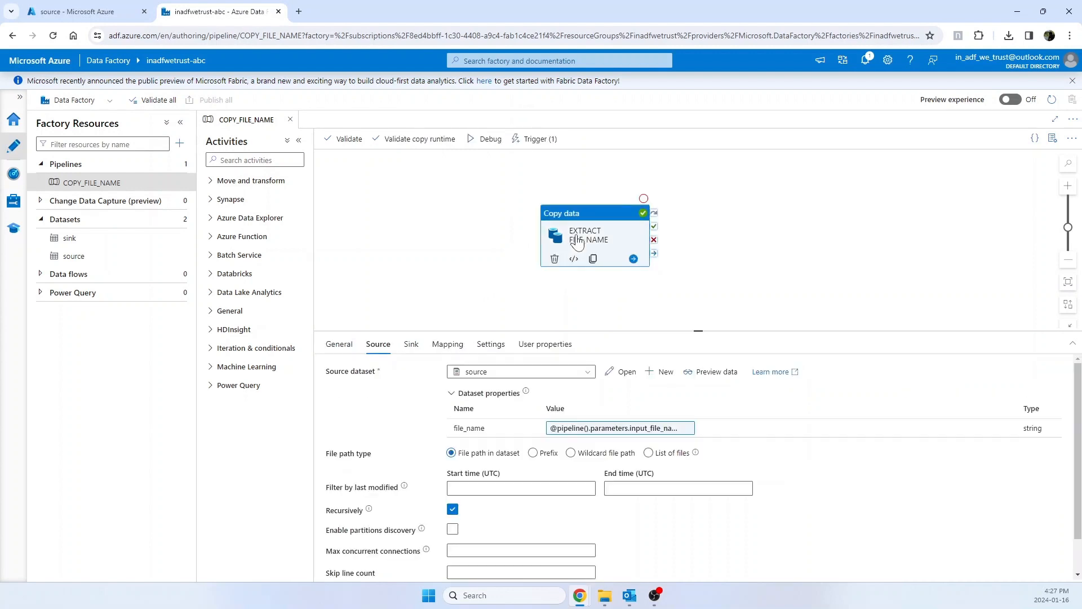
click(540, 140)
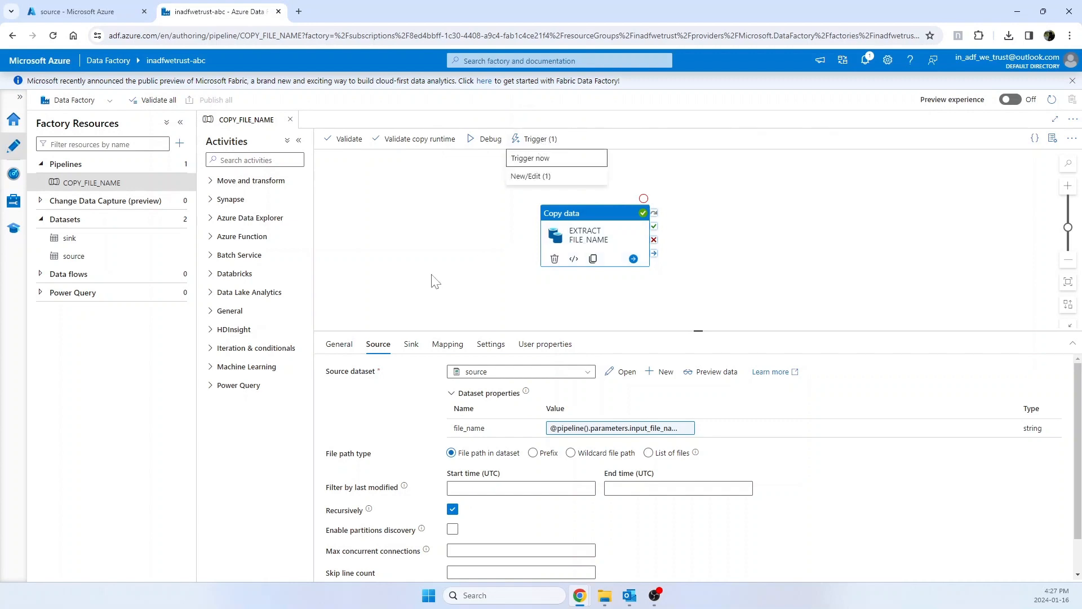
click(343, 347)
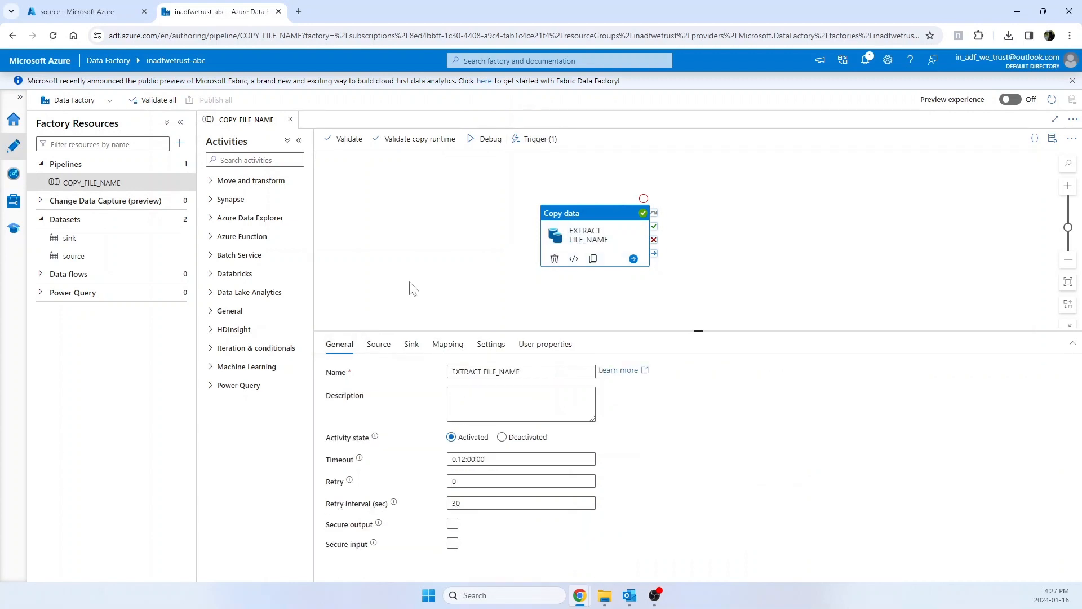
click(413, 288)
click(341, 346)
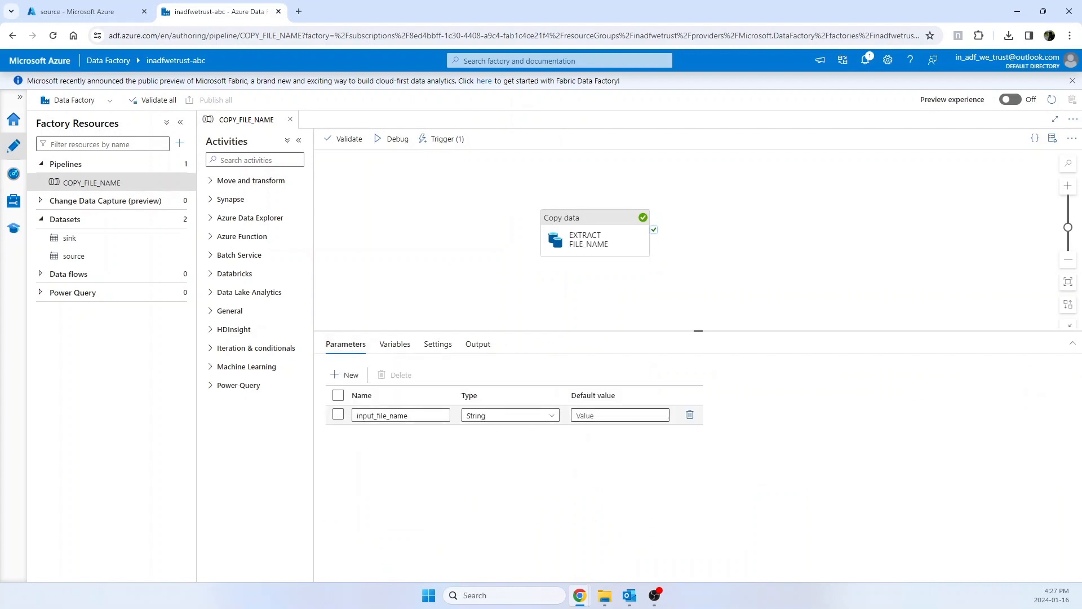
click(578, 242)
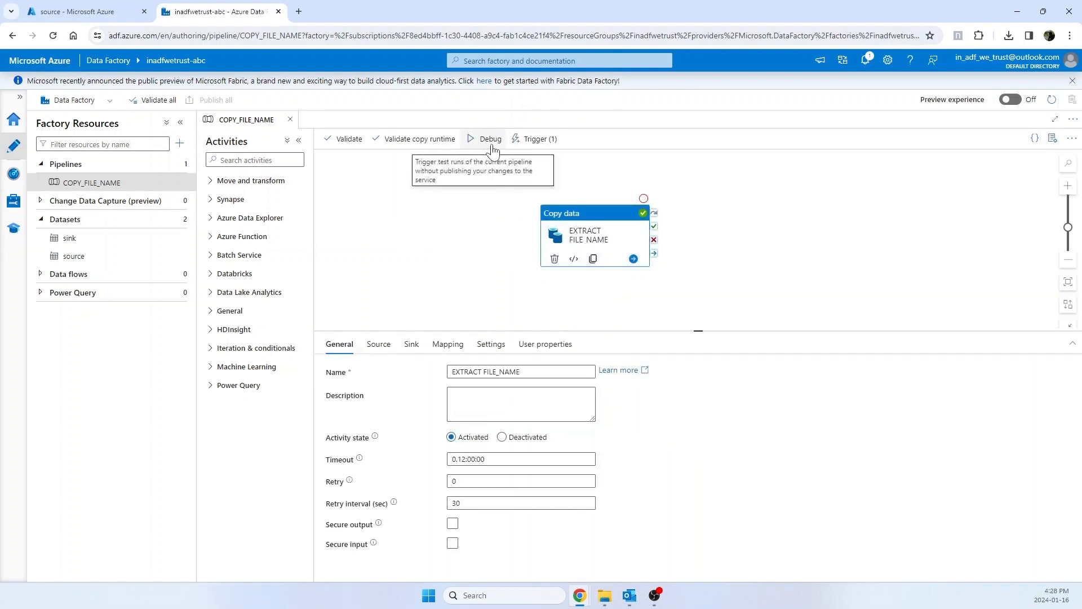
Step: Open the pipeline's EXTRACT_FILE_NAME storage event trigger and check its storage account and container against the source container in the Azure portal
click(523, 140)
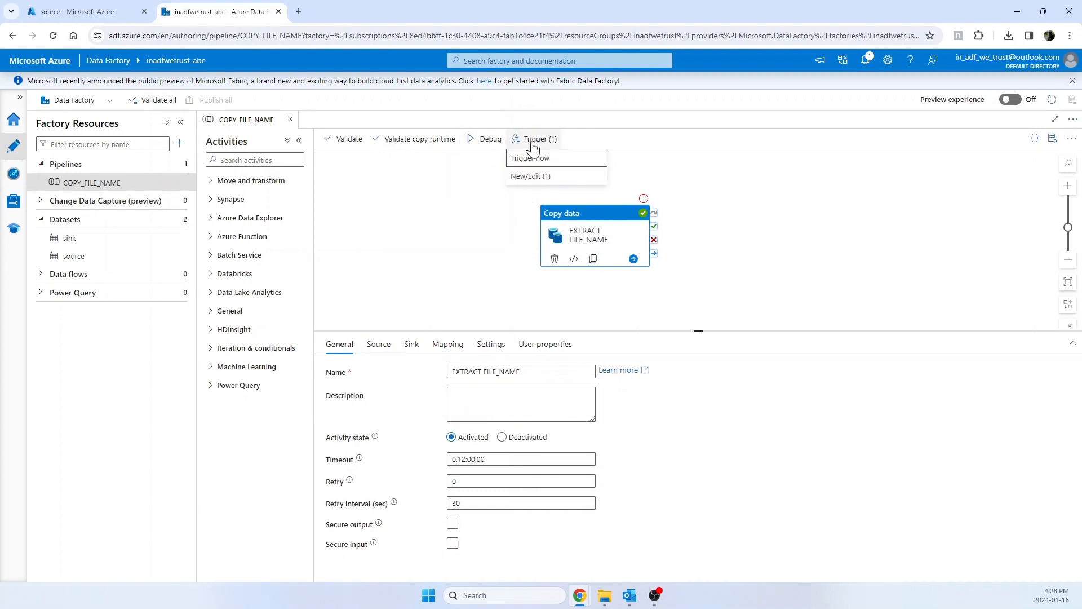
click(529, 177)
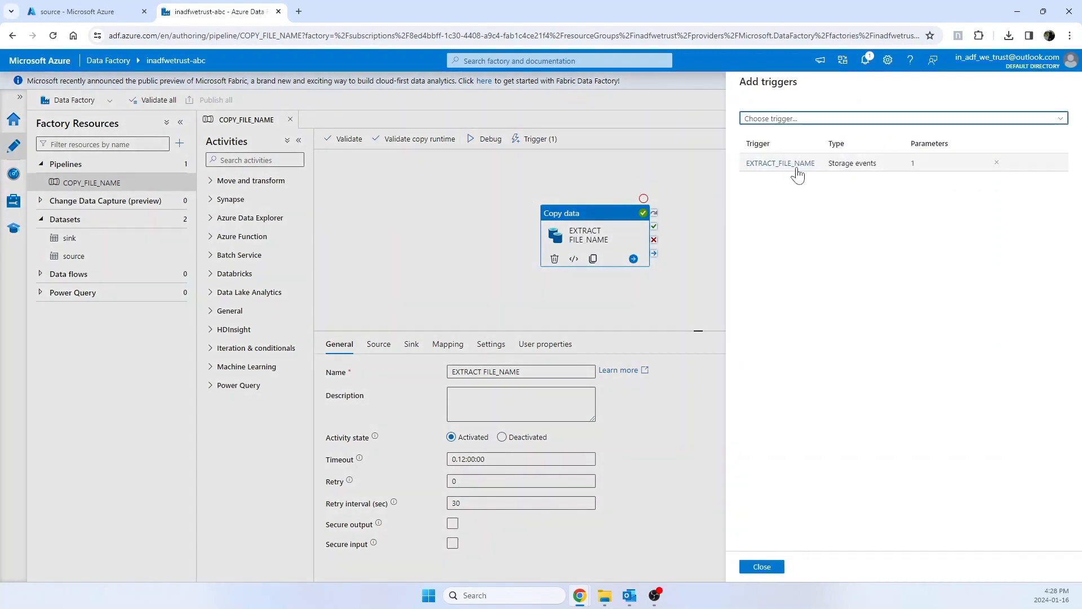
click(788, 165)
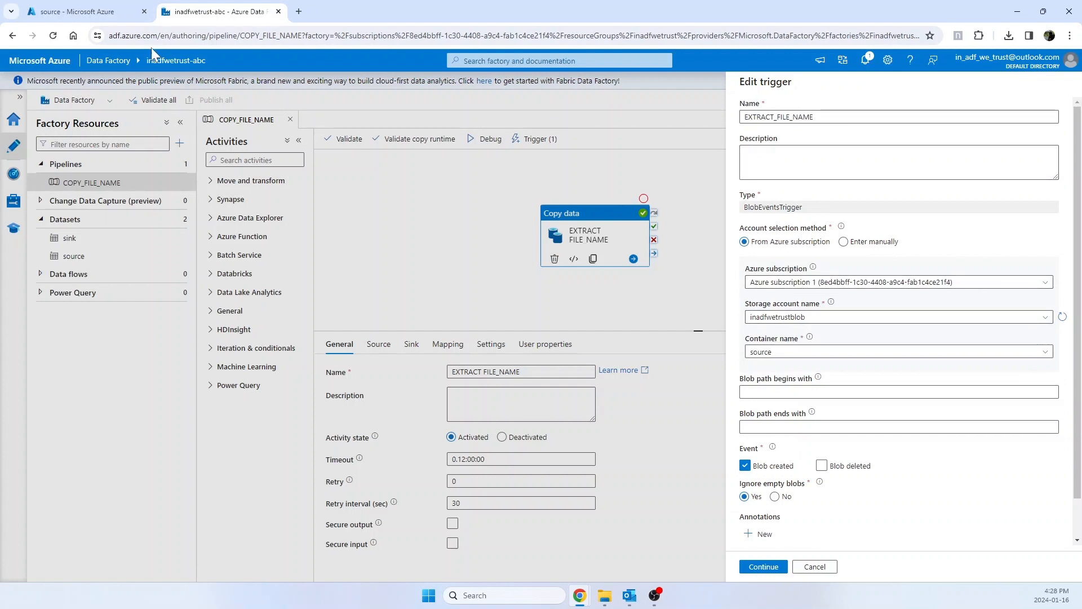
click(108, 12)
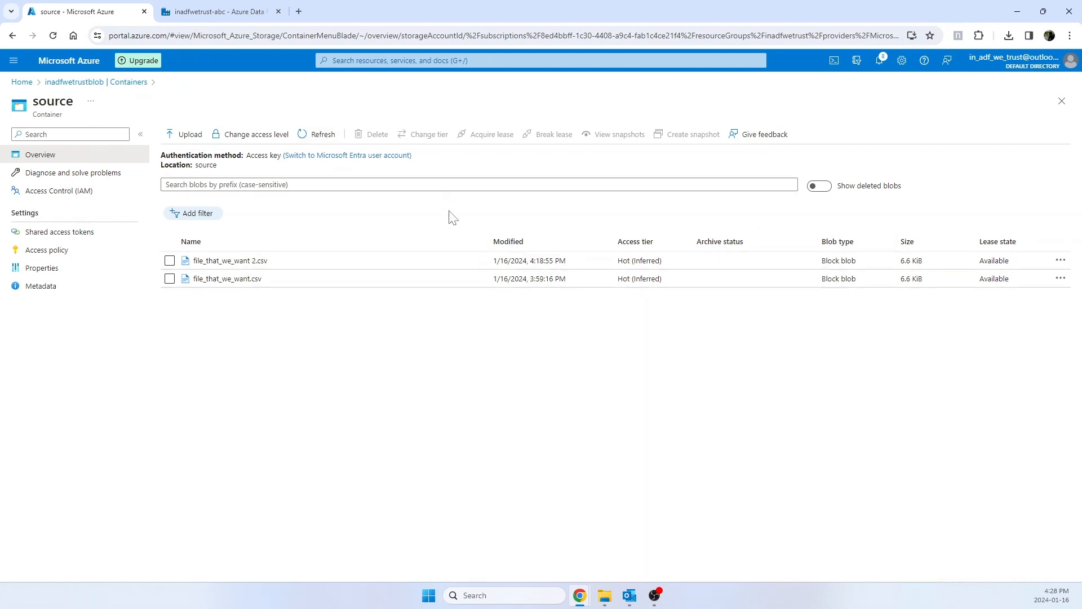
click(232, 13)
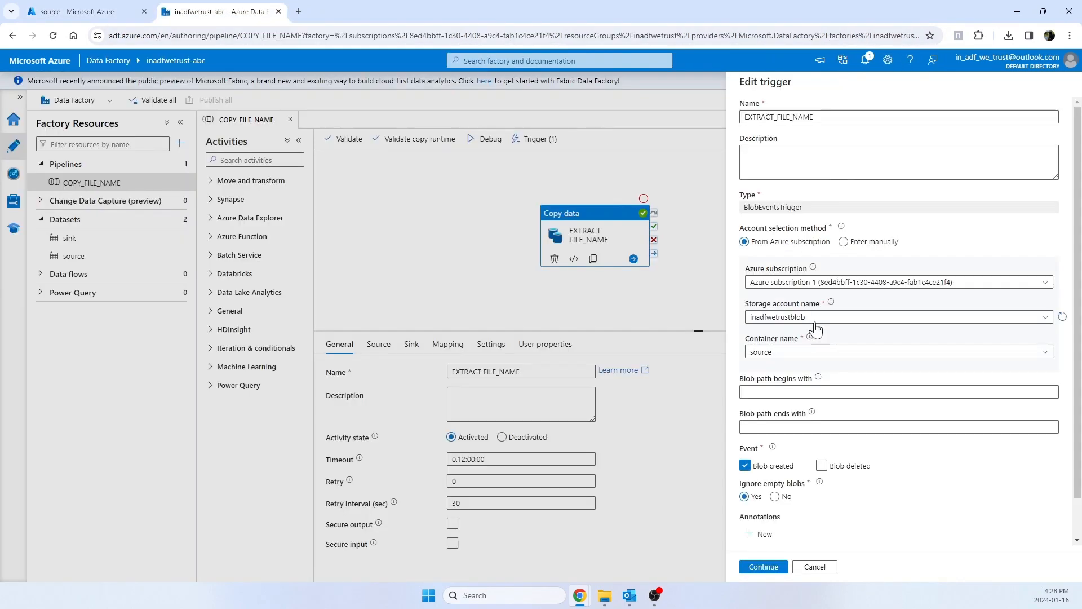
click(891, 352)
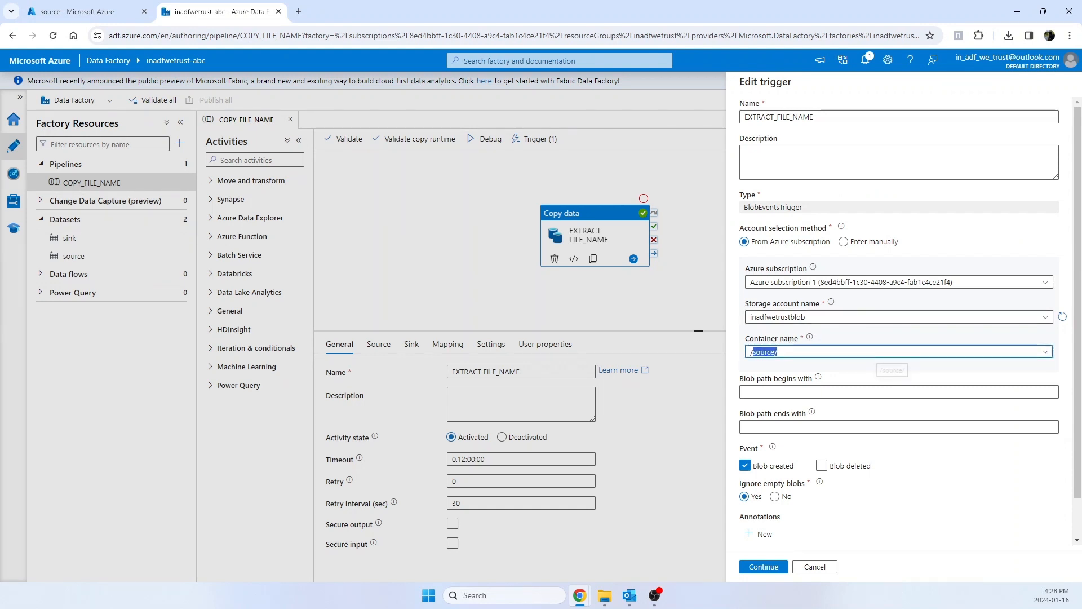
click(966, 503)
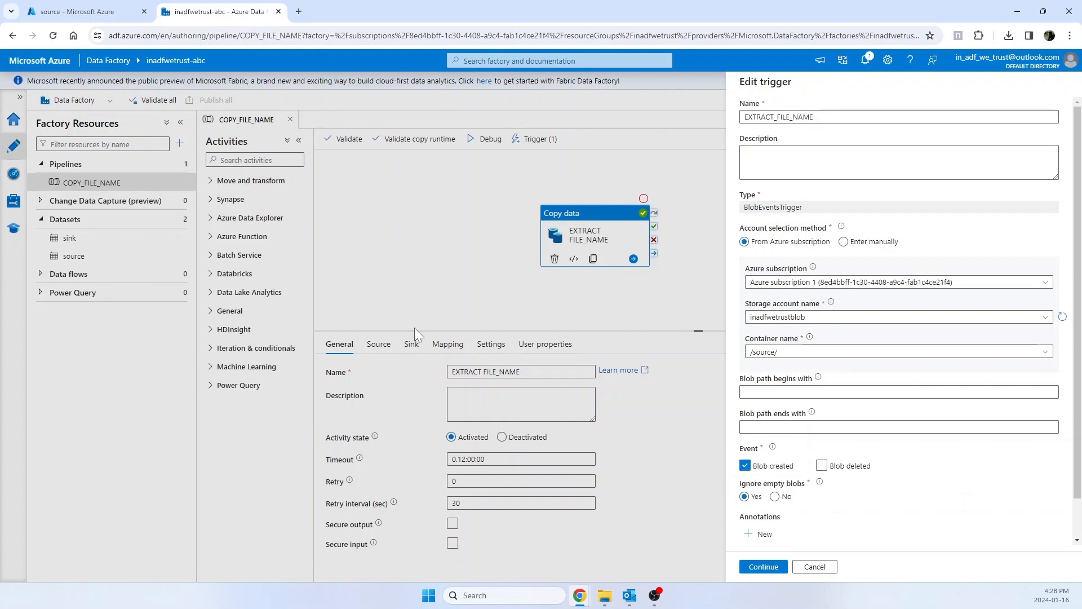
Step: Go past the trigger's blob preview to its run parameters, examine the input_file_name expression, and cancel the trigger edit
click(765, 568)
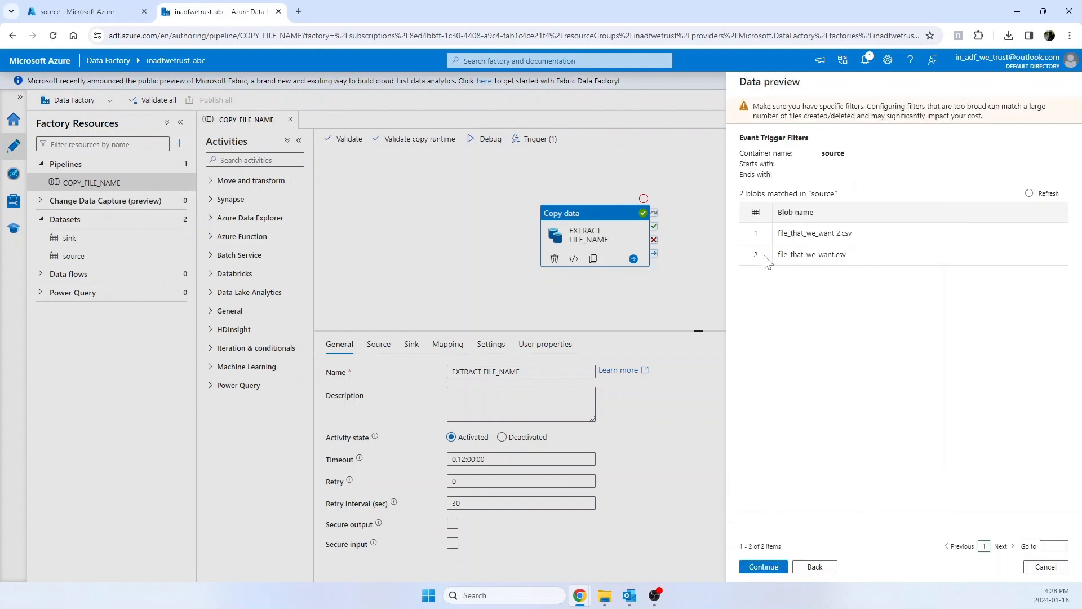
click(765, 567)
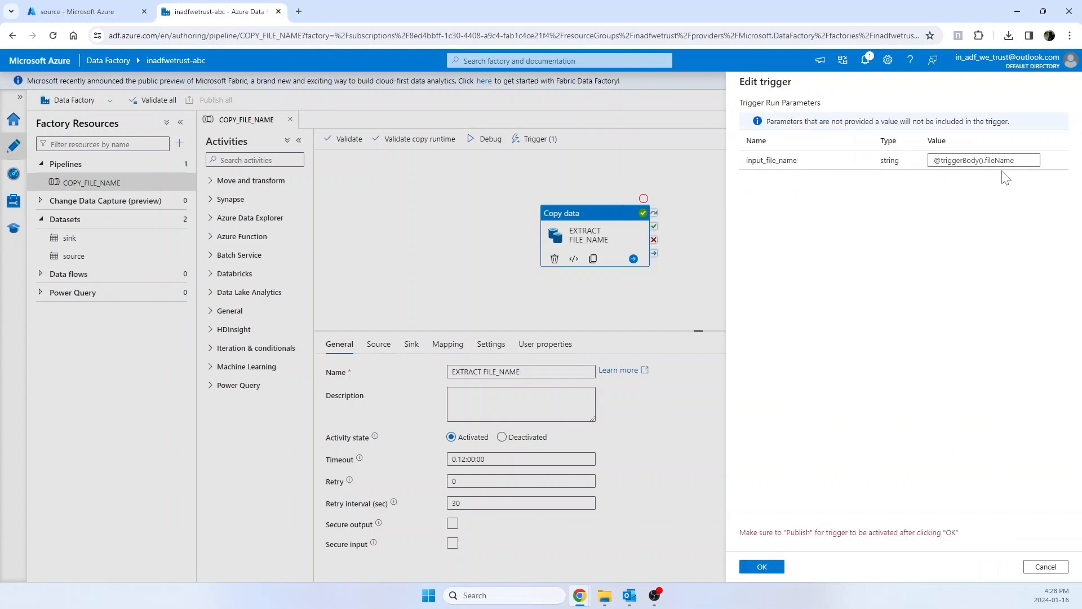
drag(1014, 161, 931, 161)
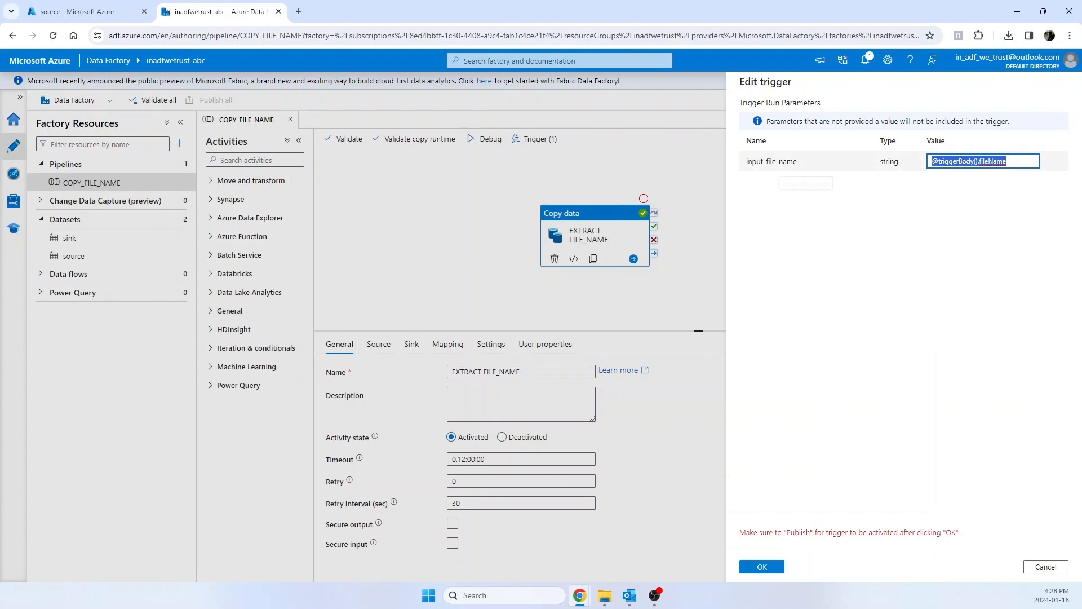
click(1013, 161)
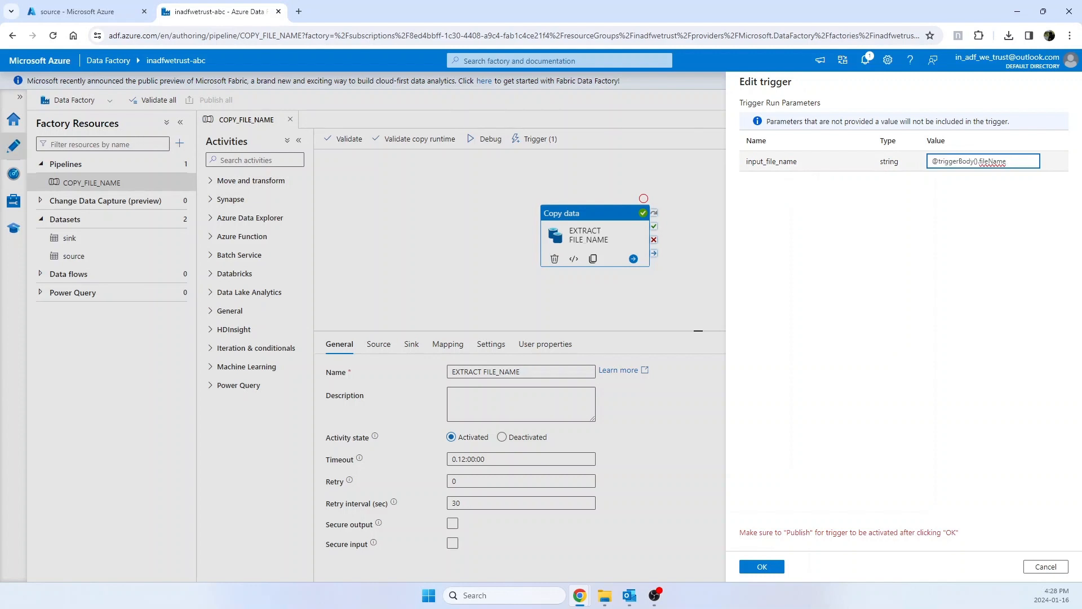
drag(1009, 162, 930, 165)
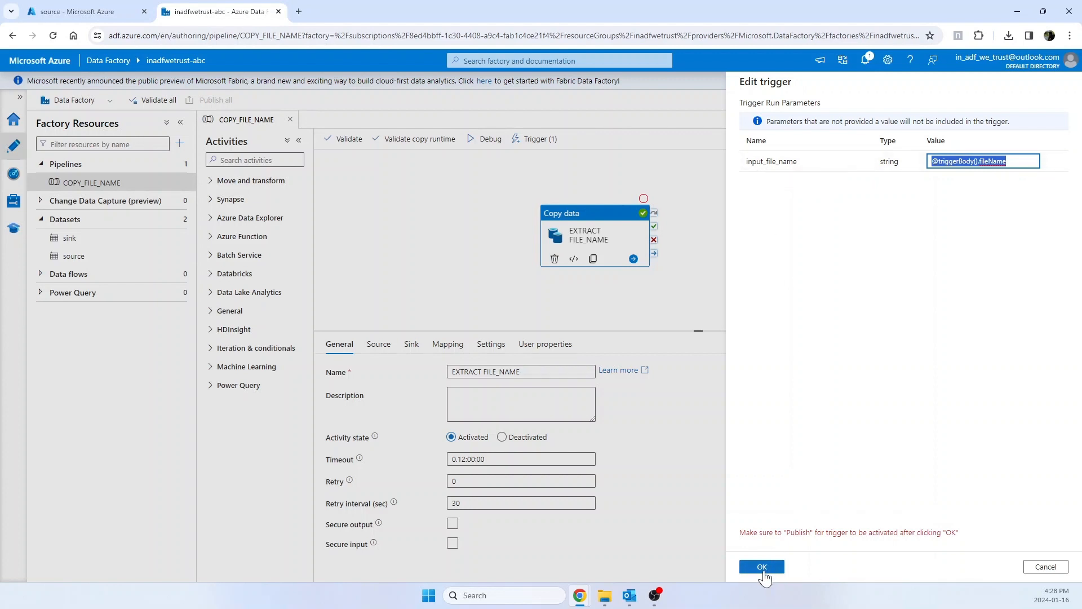
click(1037, 569)
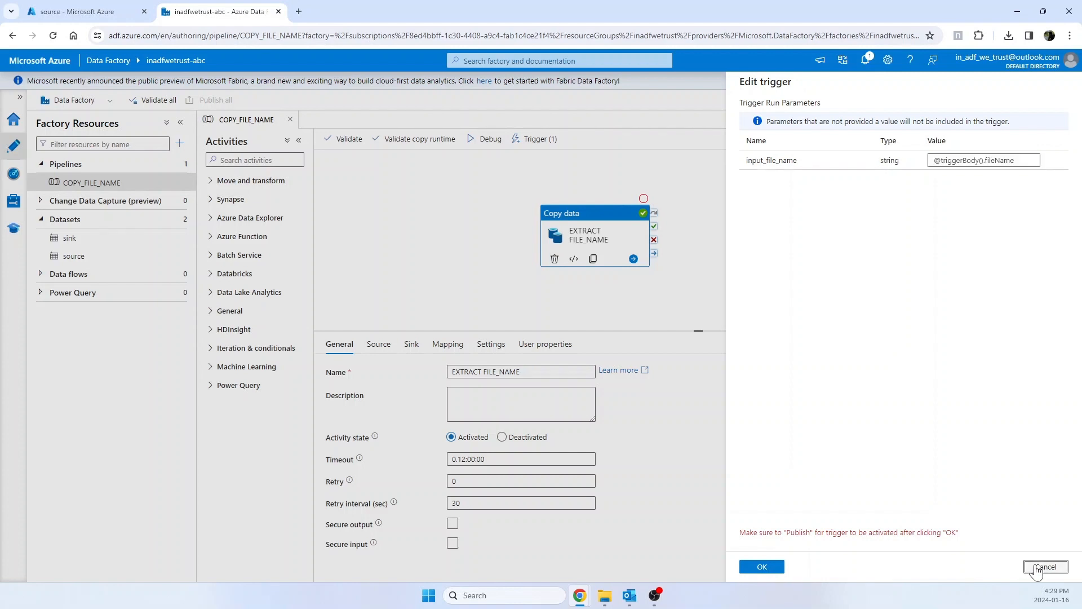
Step: Look at the files in the source container in the Azure portal, return to Data Factory and close the pipeline's trigger list
click(101, 12)
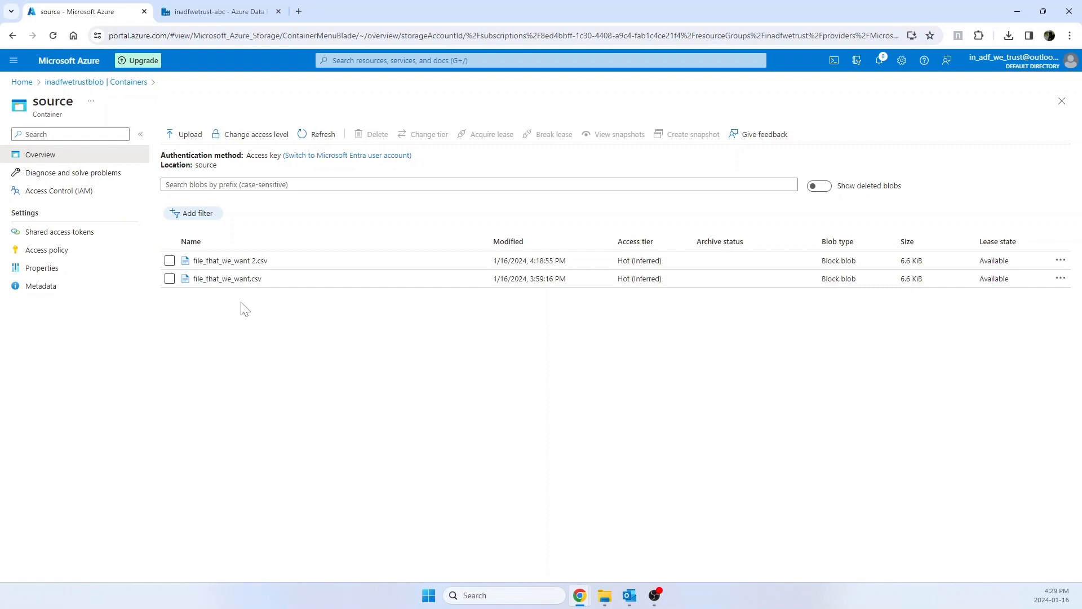
click(231, 13)
click(654, 595)
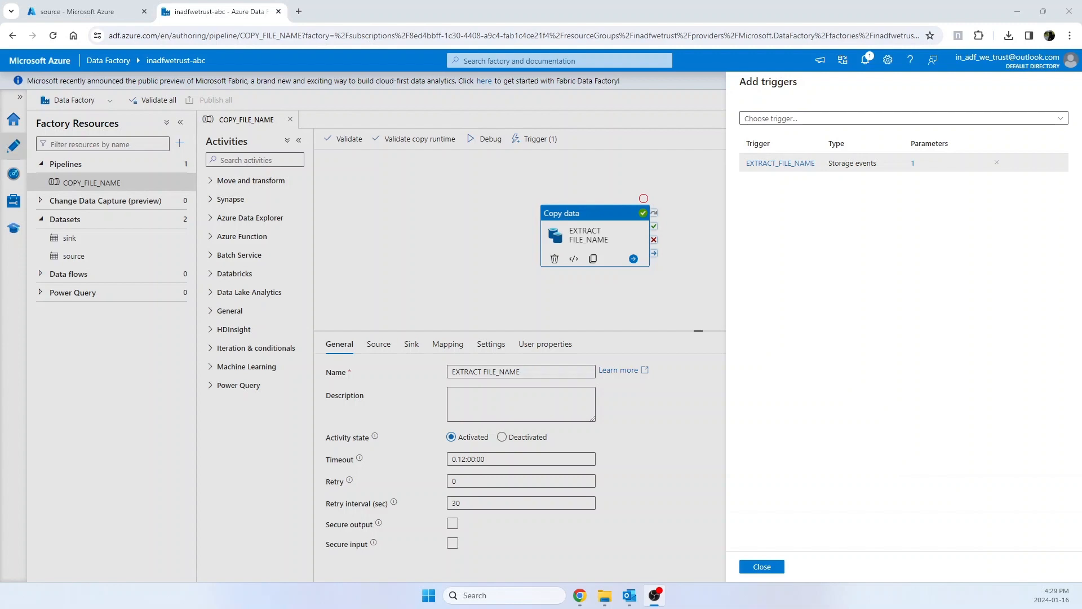
click(751, 566)
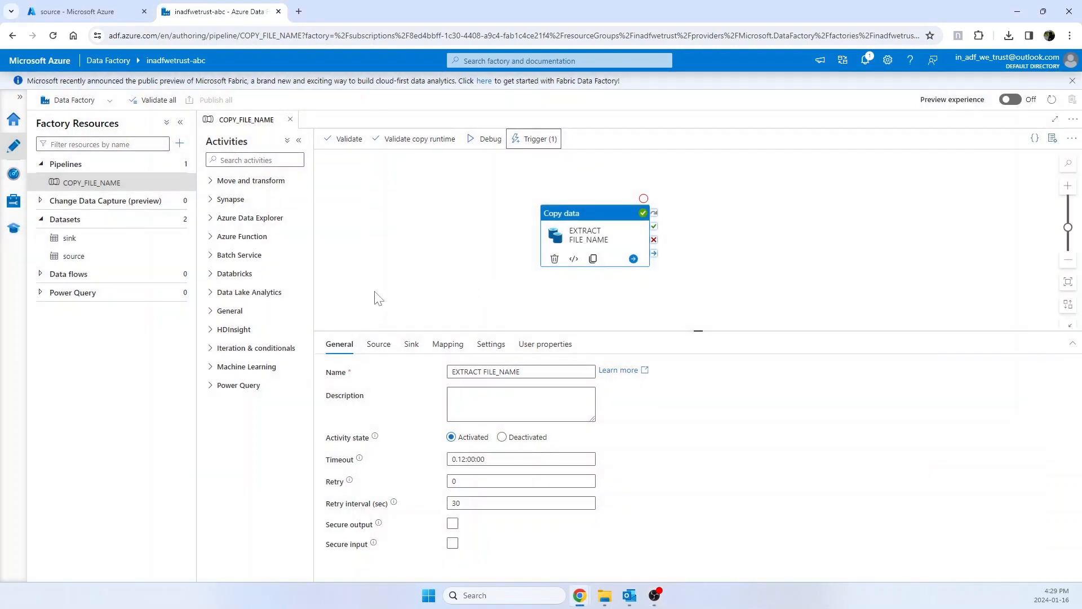
Step: Examine the pipeline's input_file_name parameter and its default value, and the source settings of the EXTRACT FILE_NAME copy activity
click(419, 276)
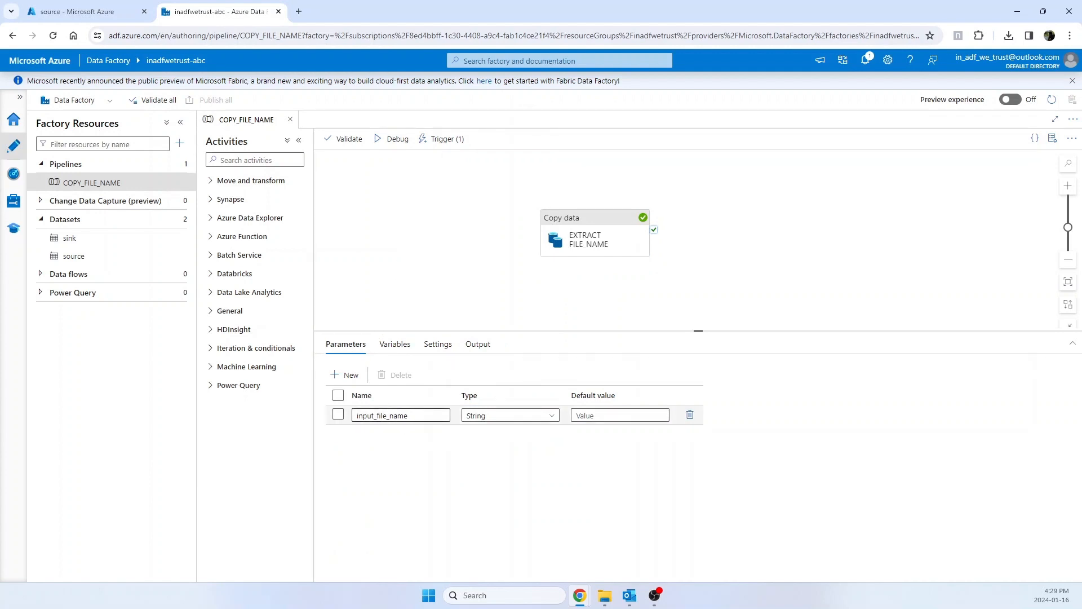
double_click(372, 416)
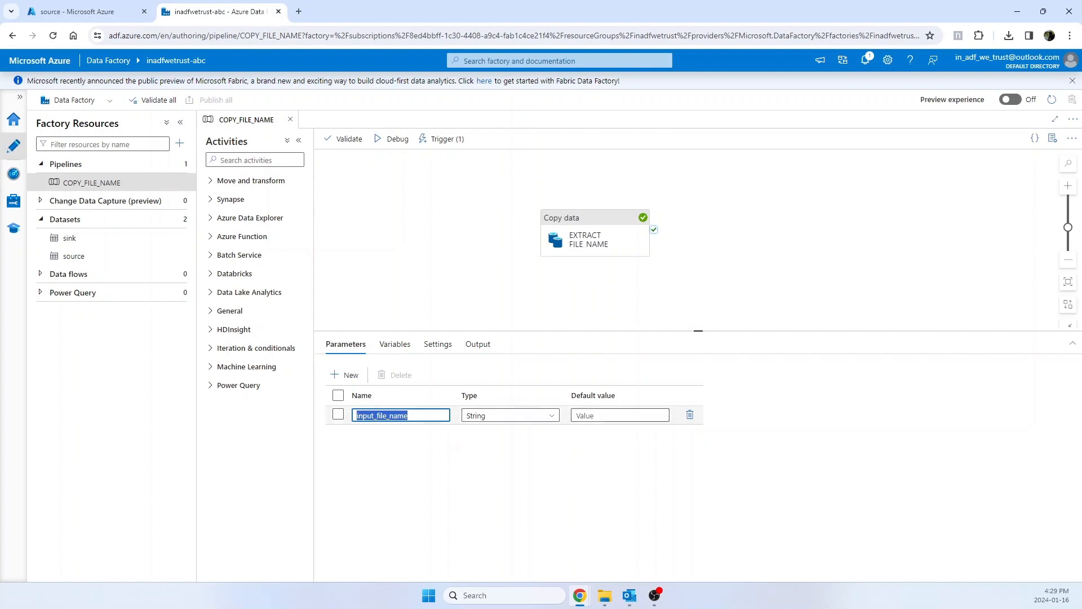
click(615, 415)
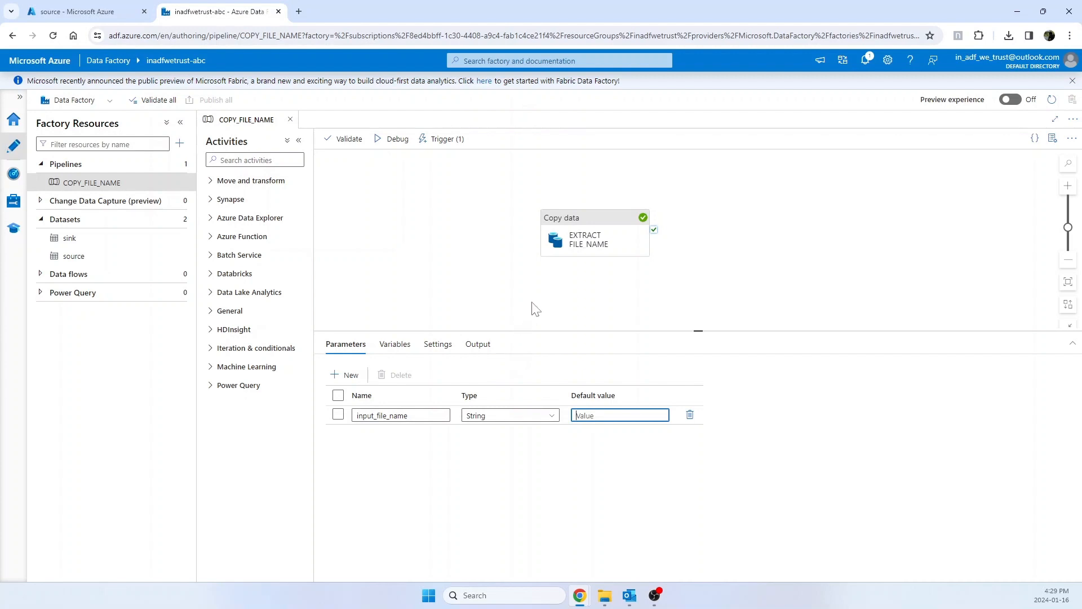
click(565, 248)
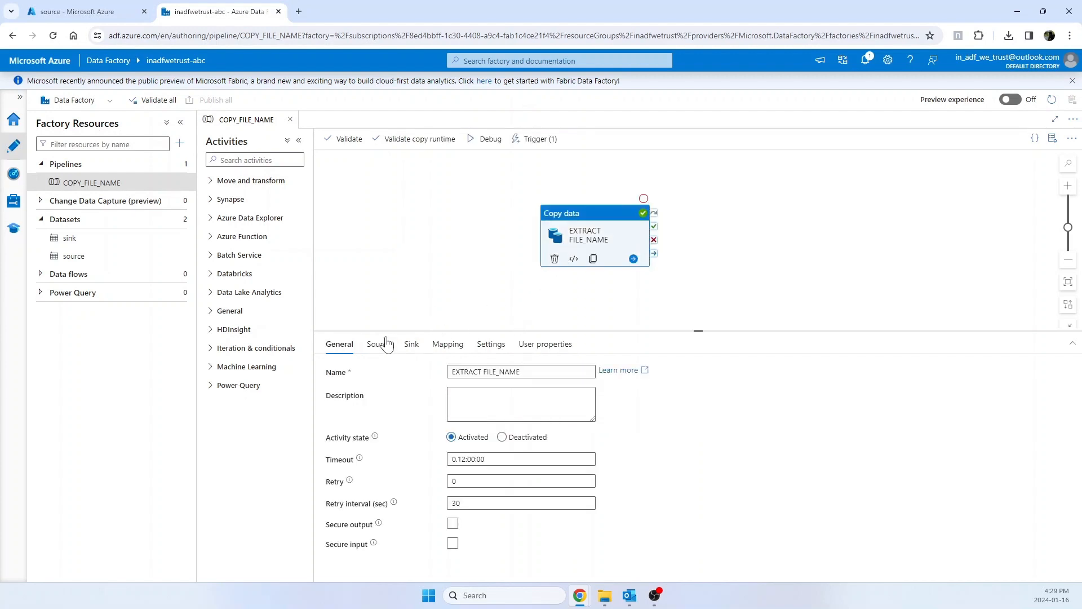
click(378, 345)
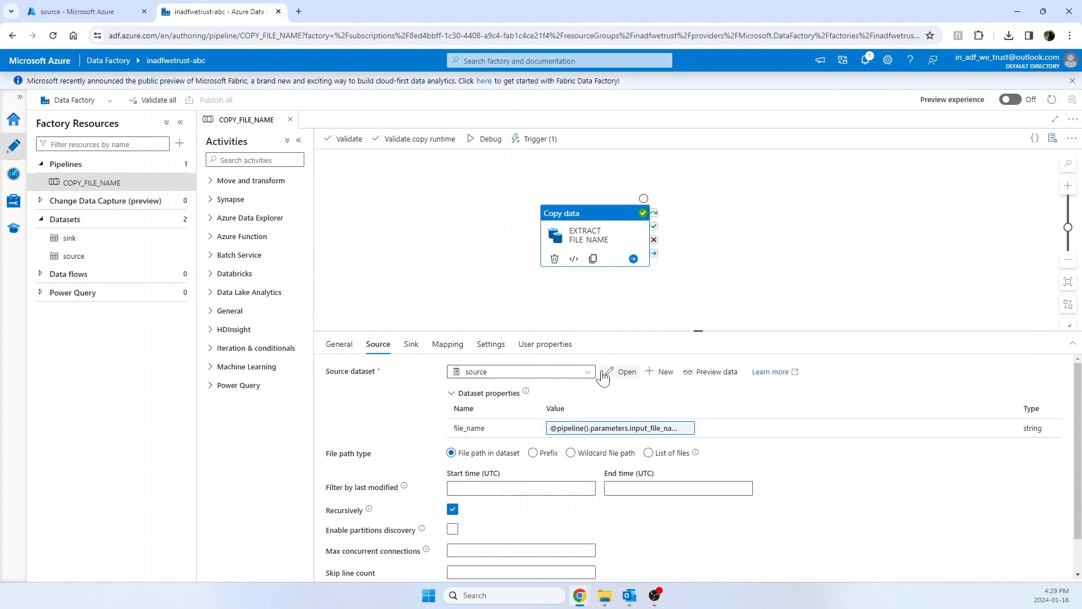
Step: Open the copy activity's source dataset and inspect its file_name parameter
click(620, 372)
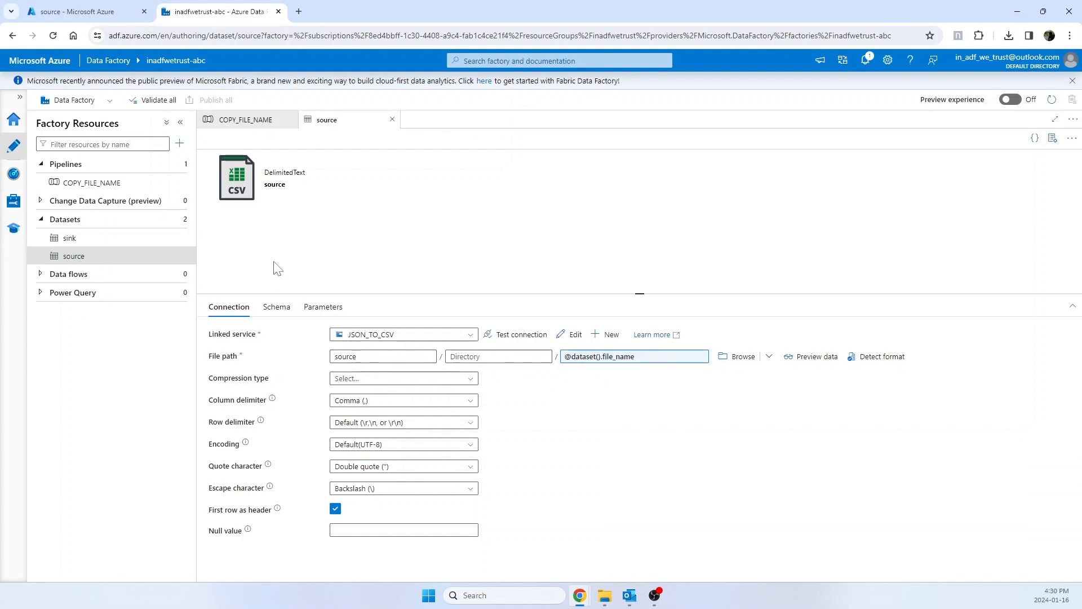
click(322, 308)
double_click(257, 379)
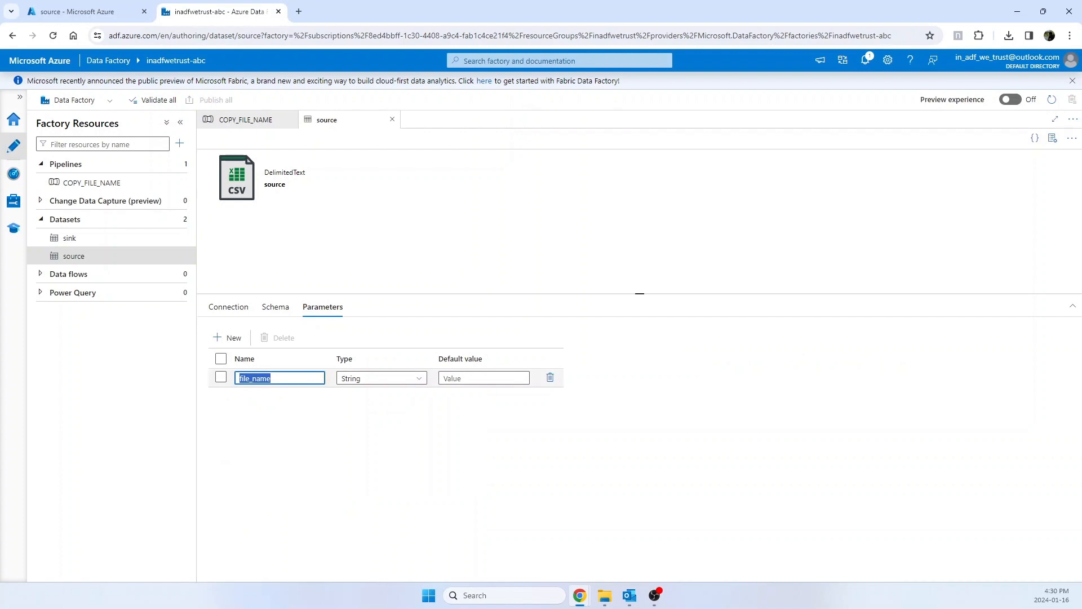
Step: Review the source dataset's file path, comparing its container with the storage container and viewing the file name expression without changing it
click(224, 311)
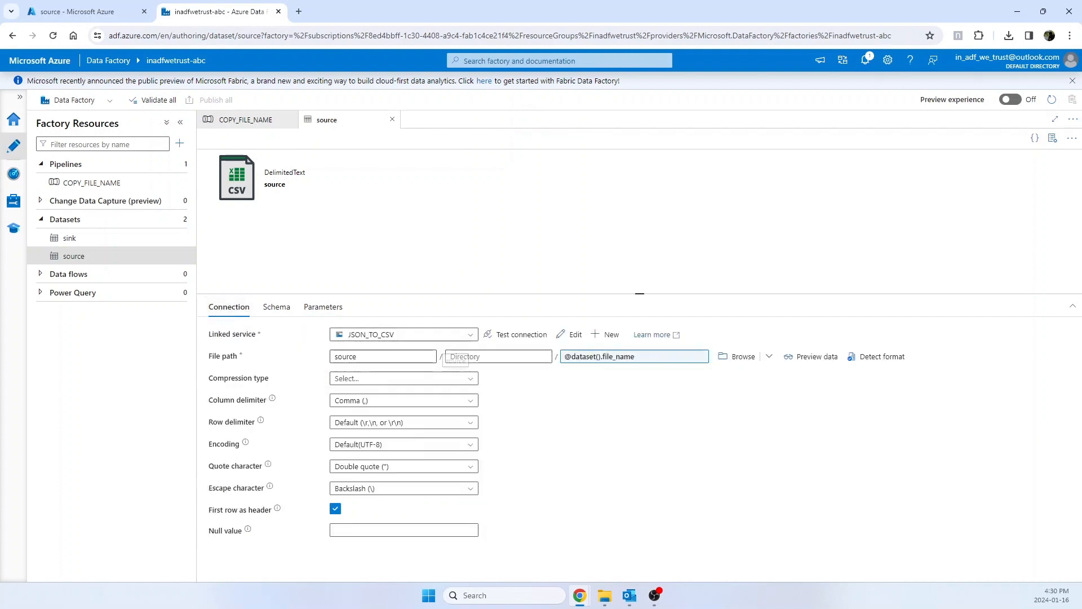
double_click(333, 357)
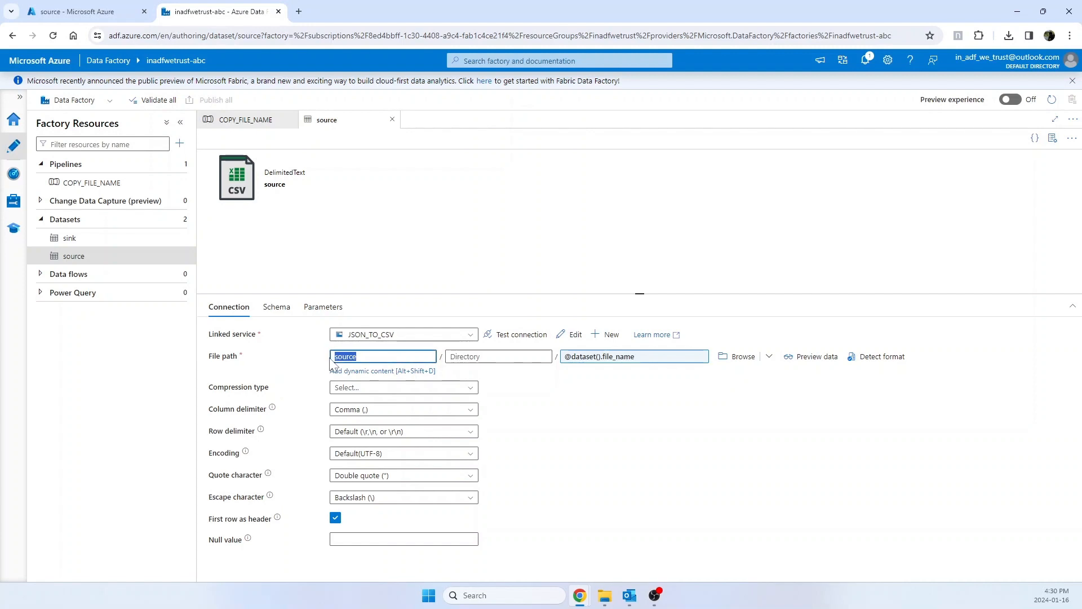
click(79, 12)
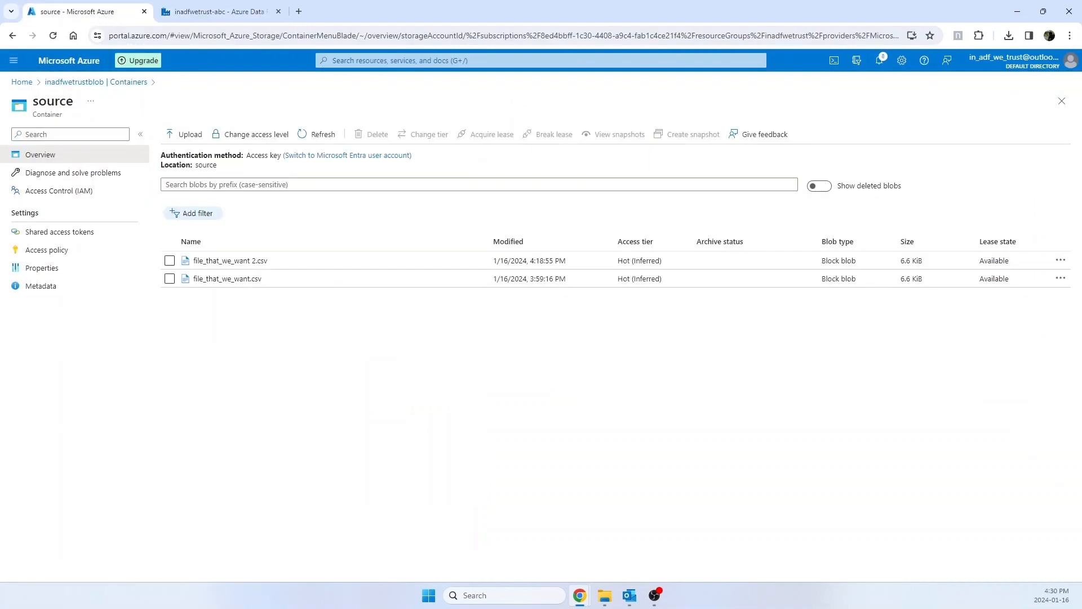
click(214, 12)
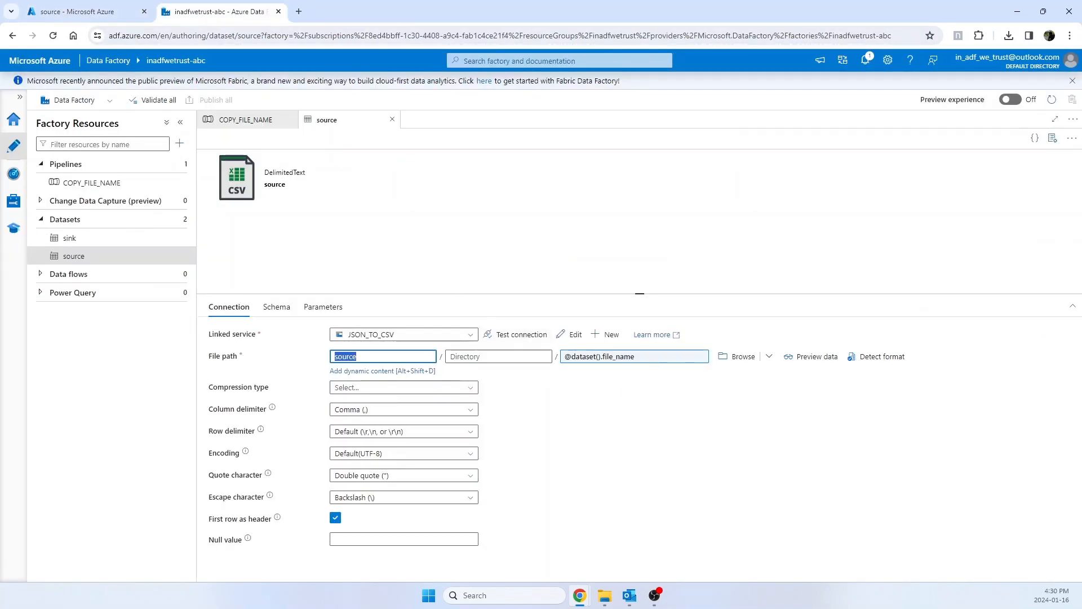
click(650, 357)
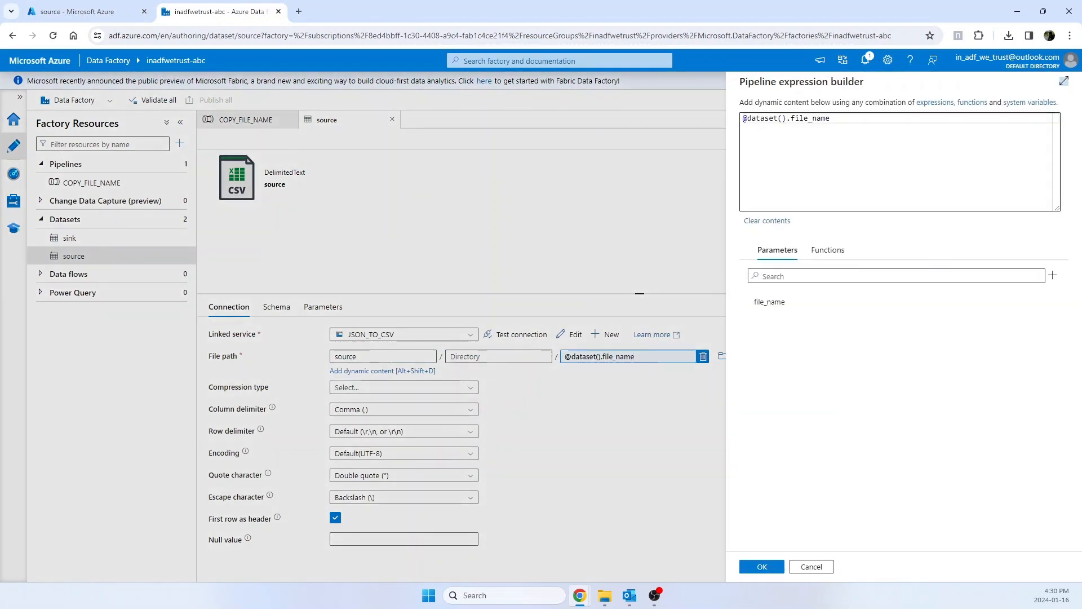
click(817, 565)
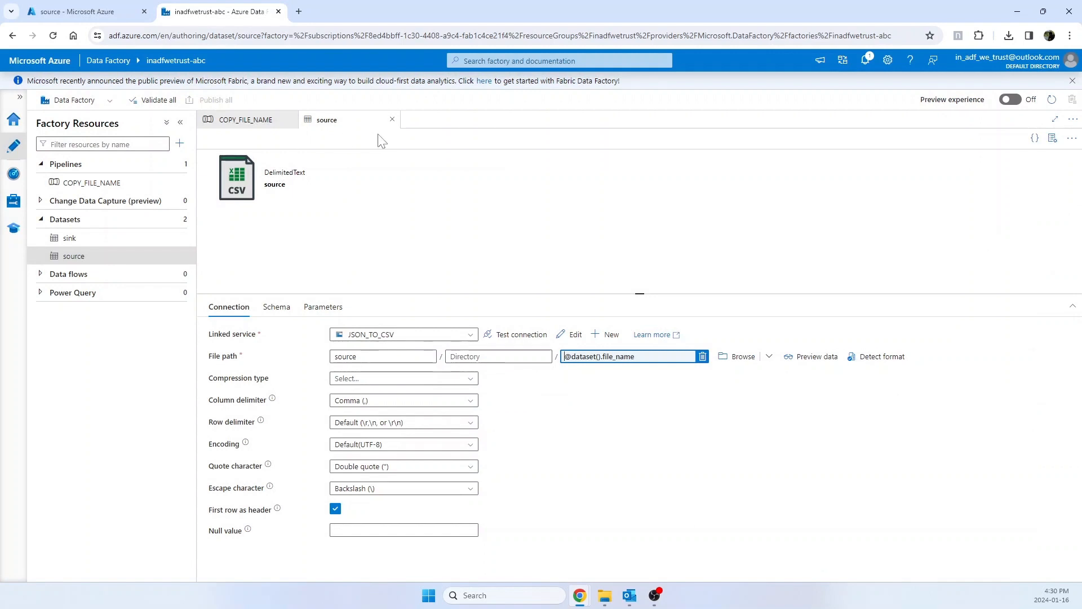
Step: Close the source dataset and inspect the copy activity's sink settings, including its file_name expression, without changing them
click(392, 119)
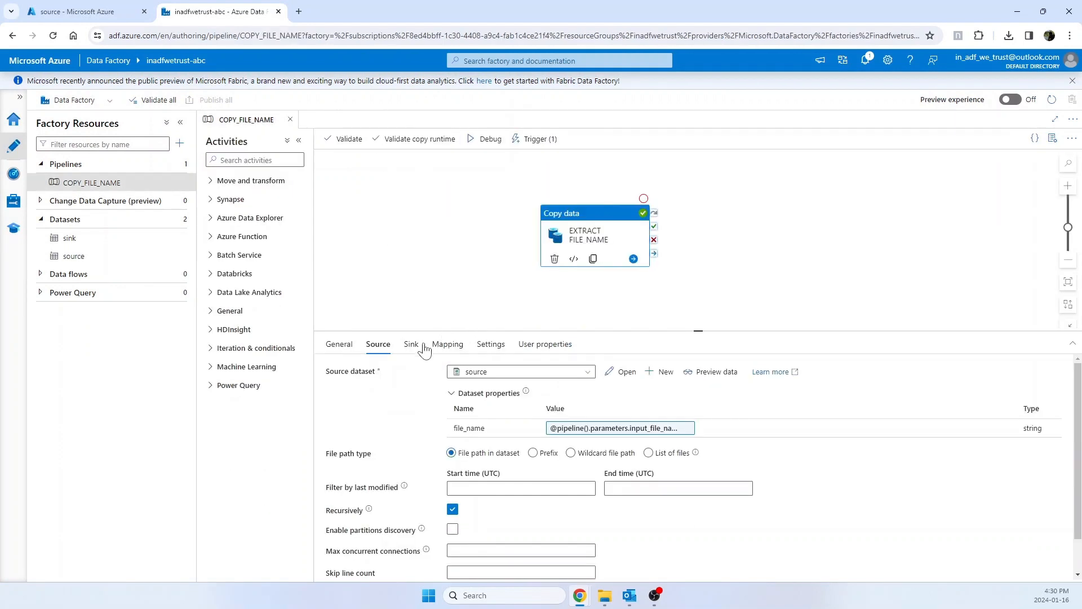
click(410, 345)
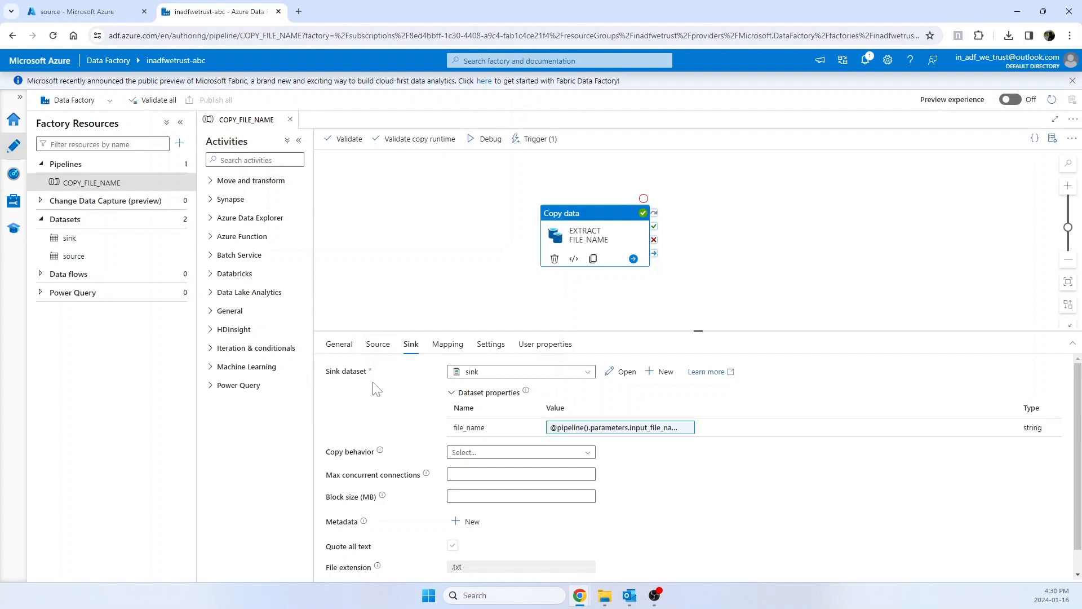
click(616, 429)
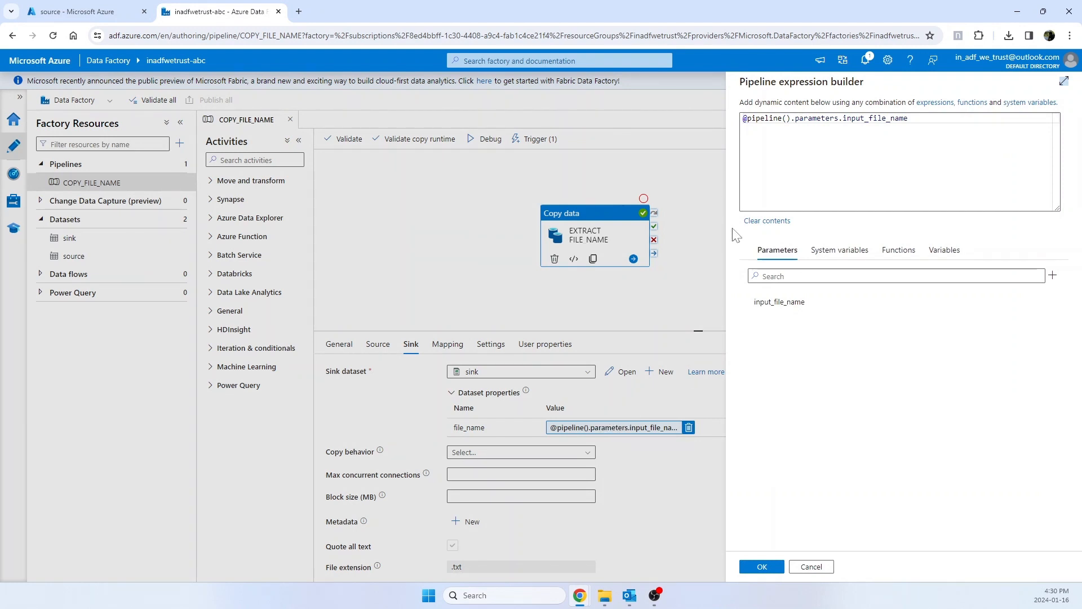
click(762, 566)
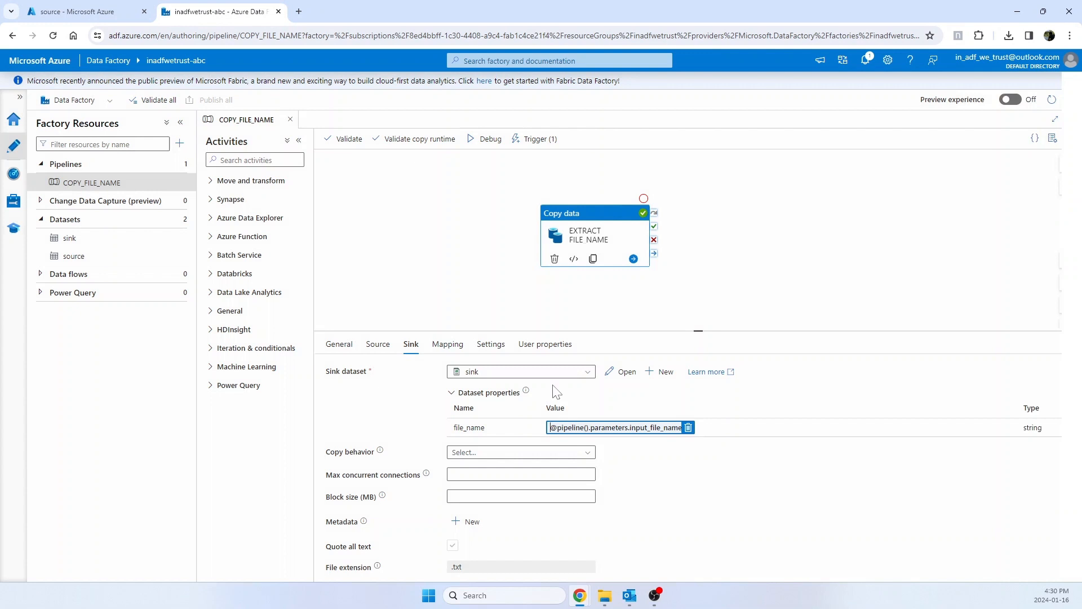
Step: Open the copy activity's sink dataset and inspect its connection settings and parameters
click(620, 375)
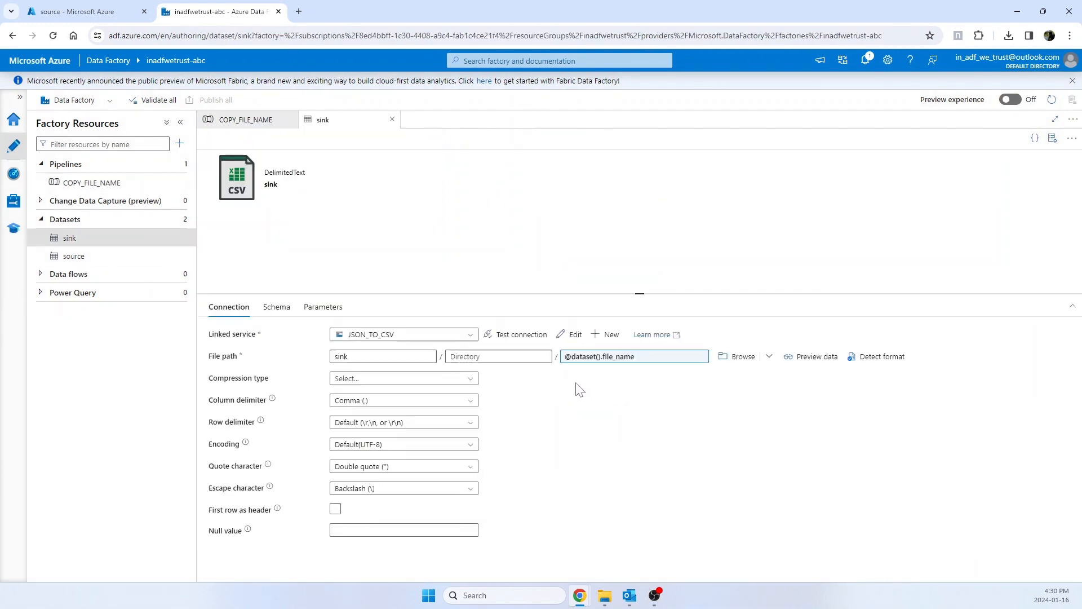
click(335, 509)
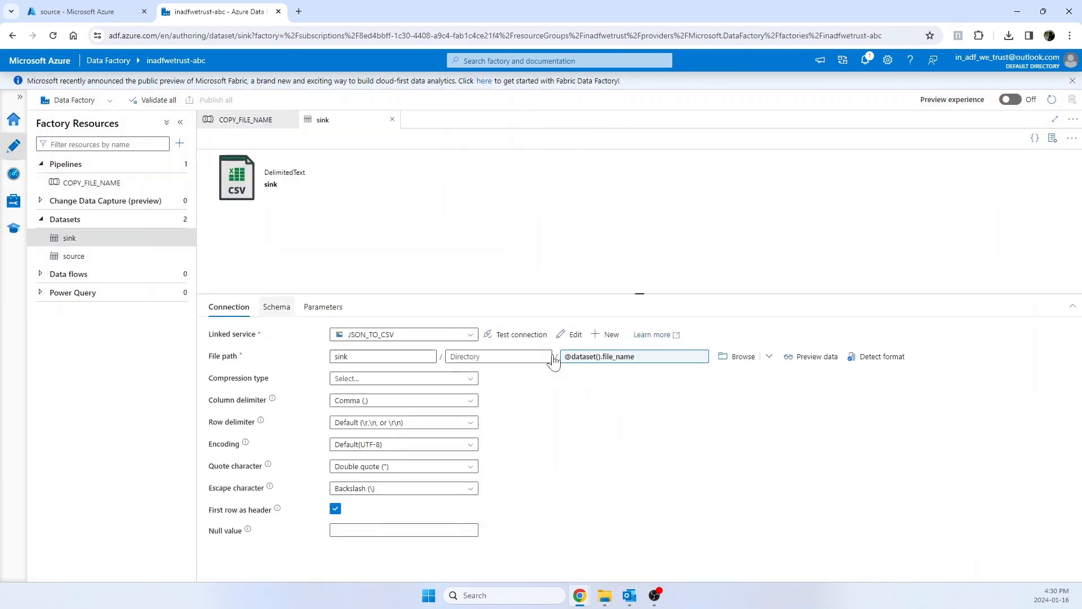
click(323, 307)
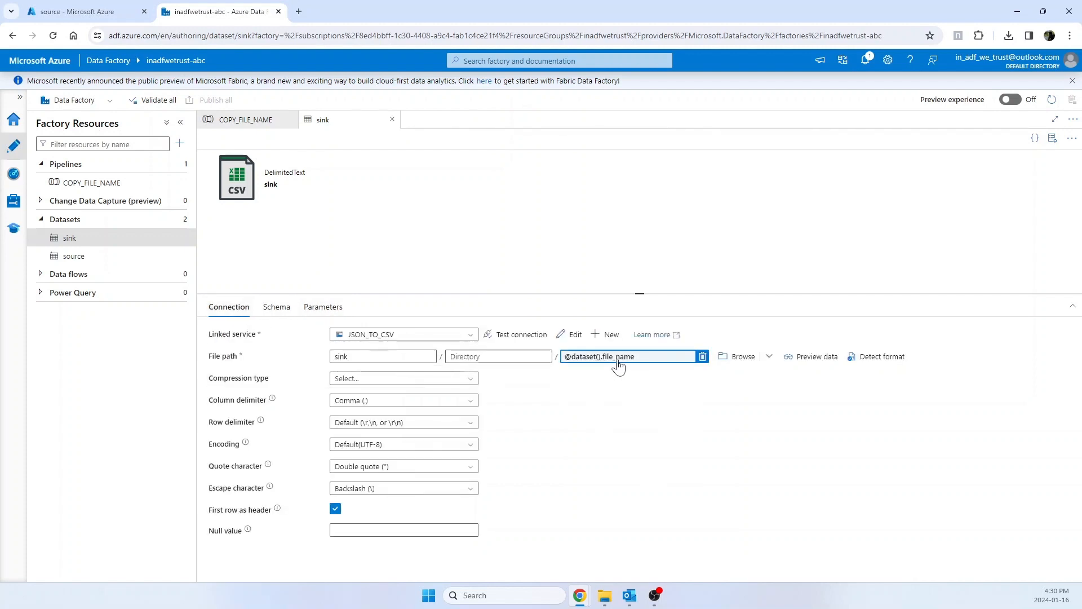
Step: Compare the container in the sink dataset's file path with the storage account's sink container in the Azure portal, and return to Data Factory
drag(434, 356, 333, 363)
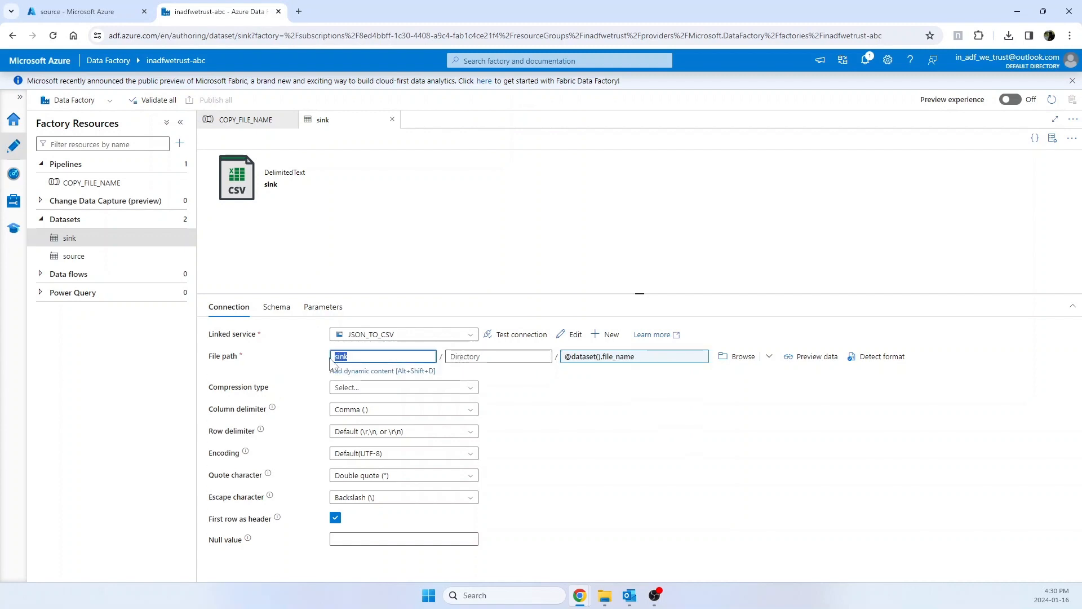
click(99, 16)
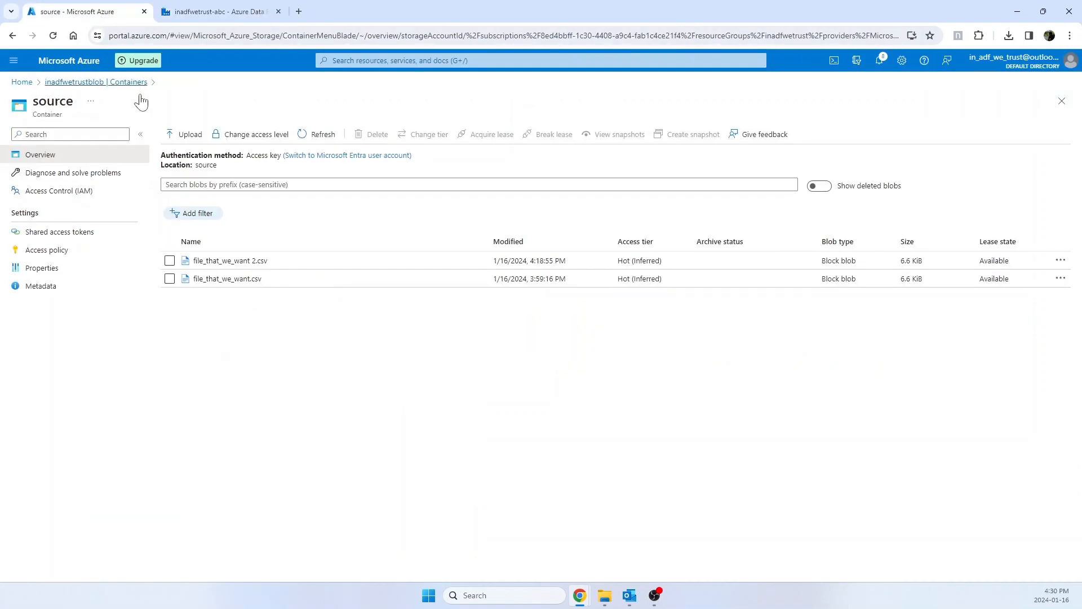
click(62, 89)
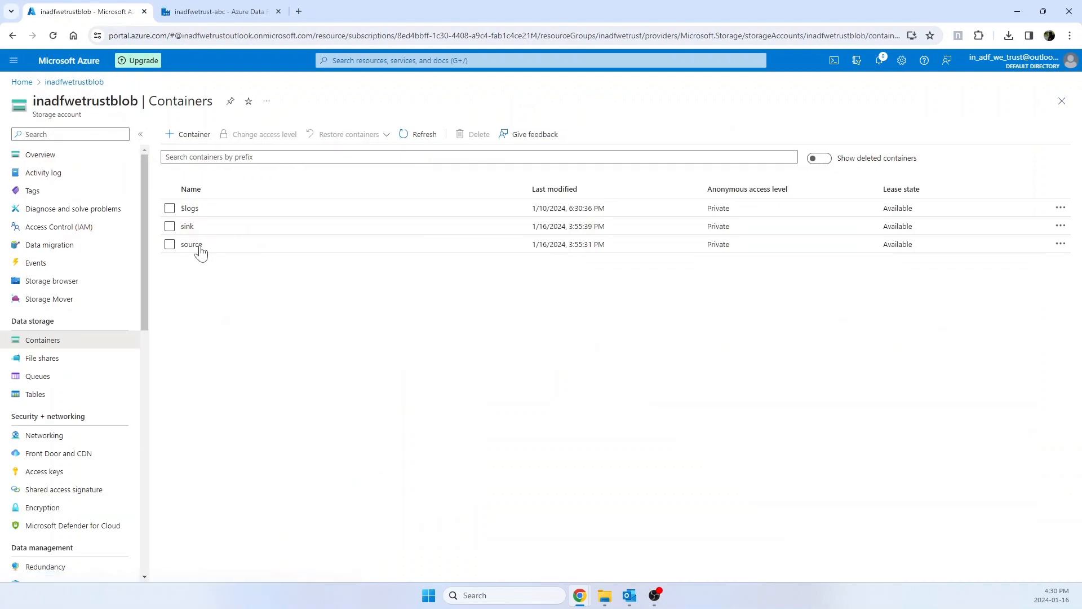
click(187, 227)
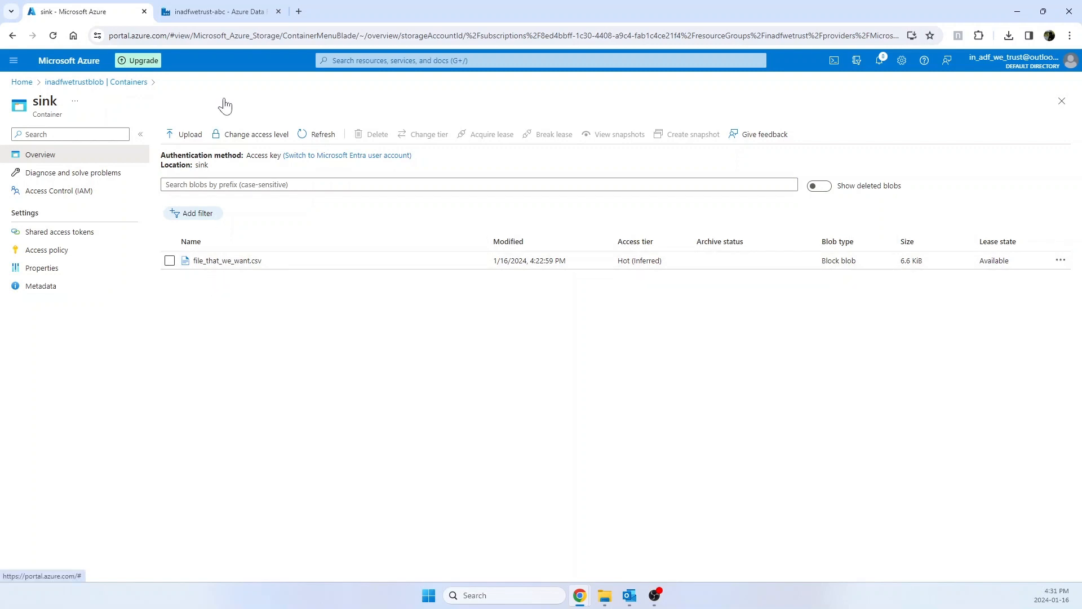
click(237, 18)
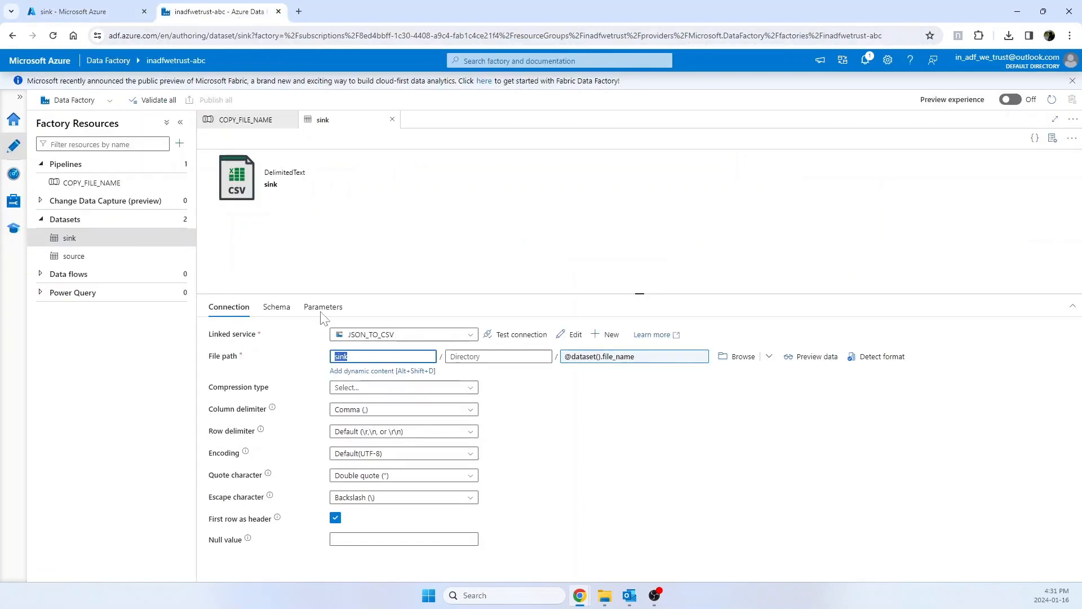
click(352, 262)
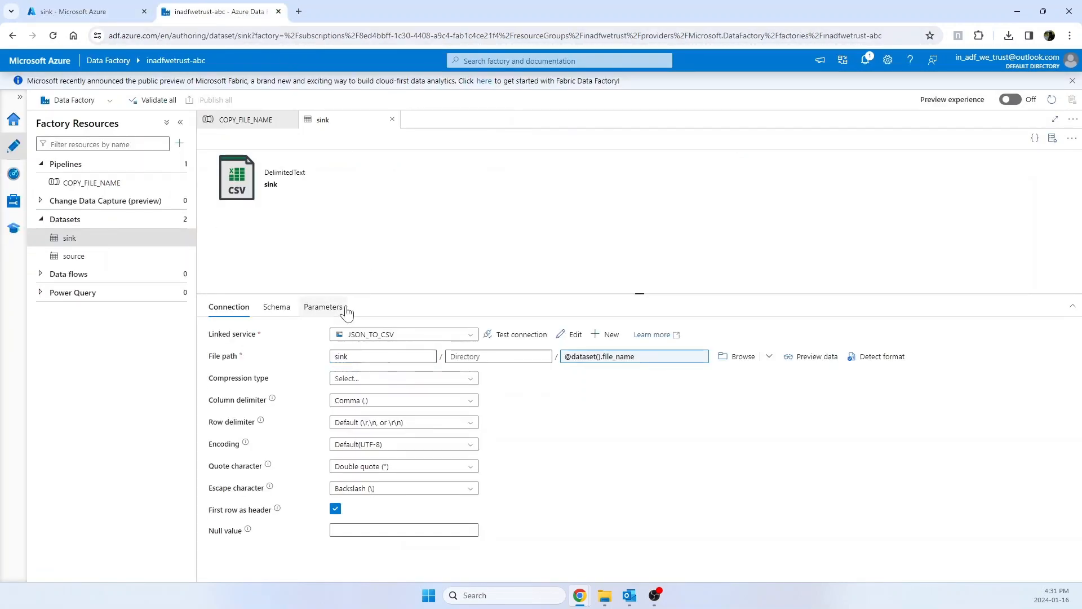
Step: Close the sink dataset, compare the copy activity's source and sink settings, and view the source file_name expression without changing it
click(392, 119)
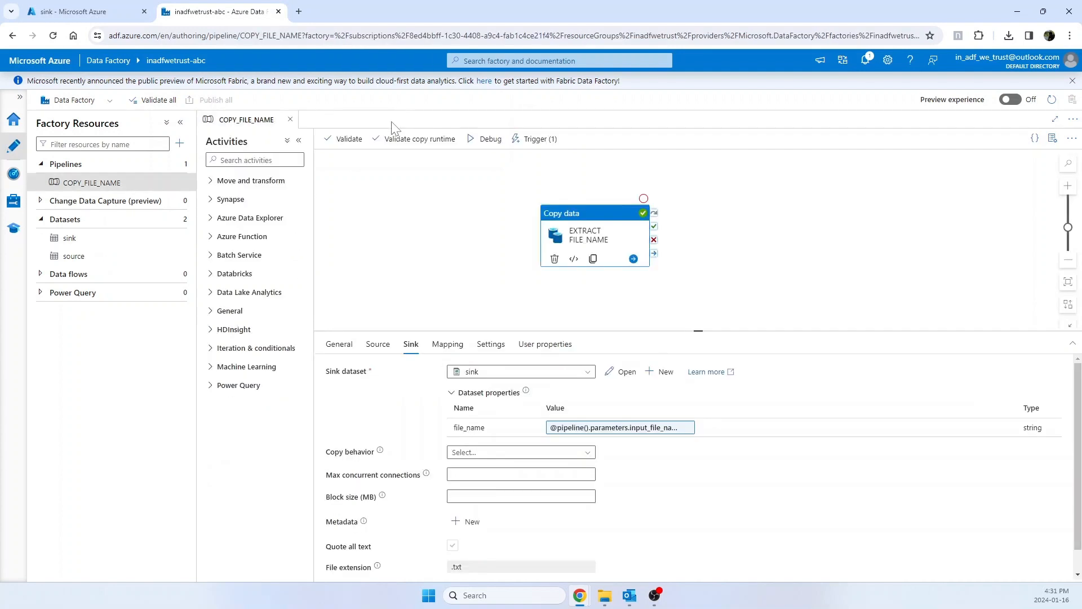
click(376, 351)
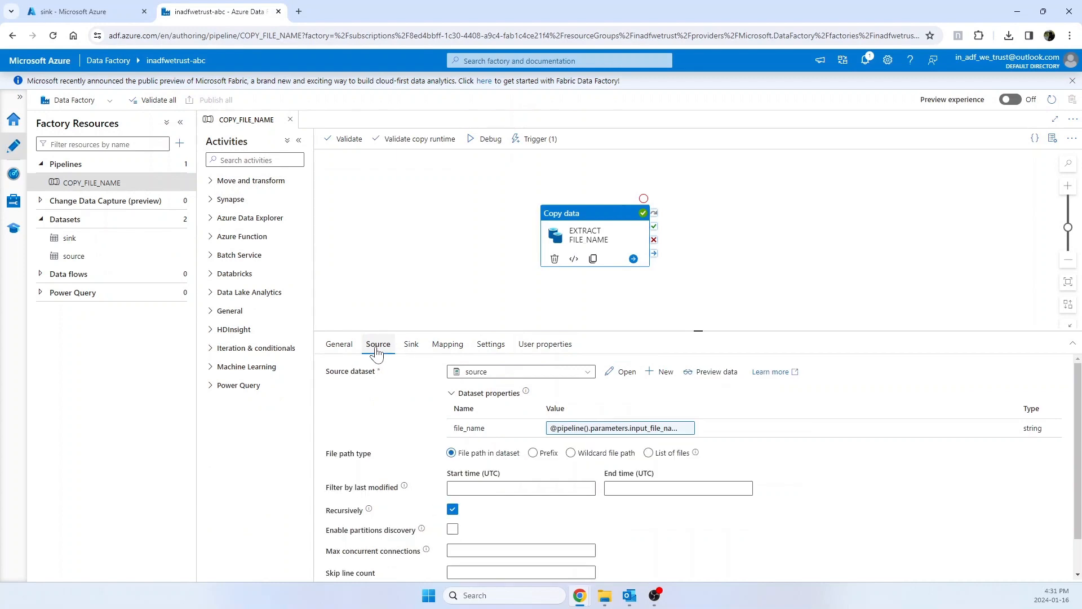
click(410, 349)
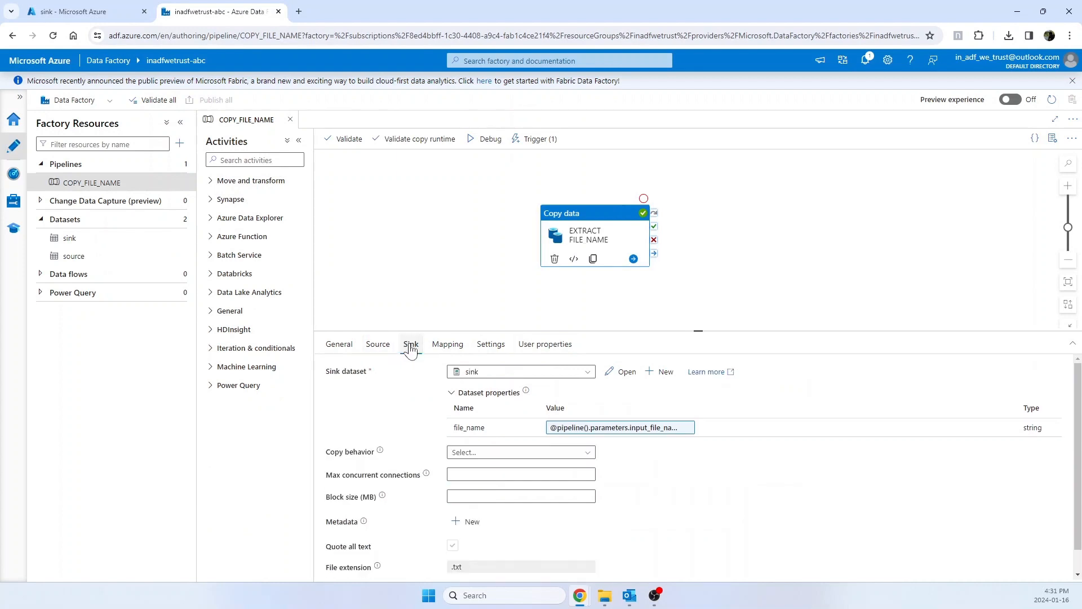
click(379, 345)
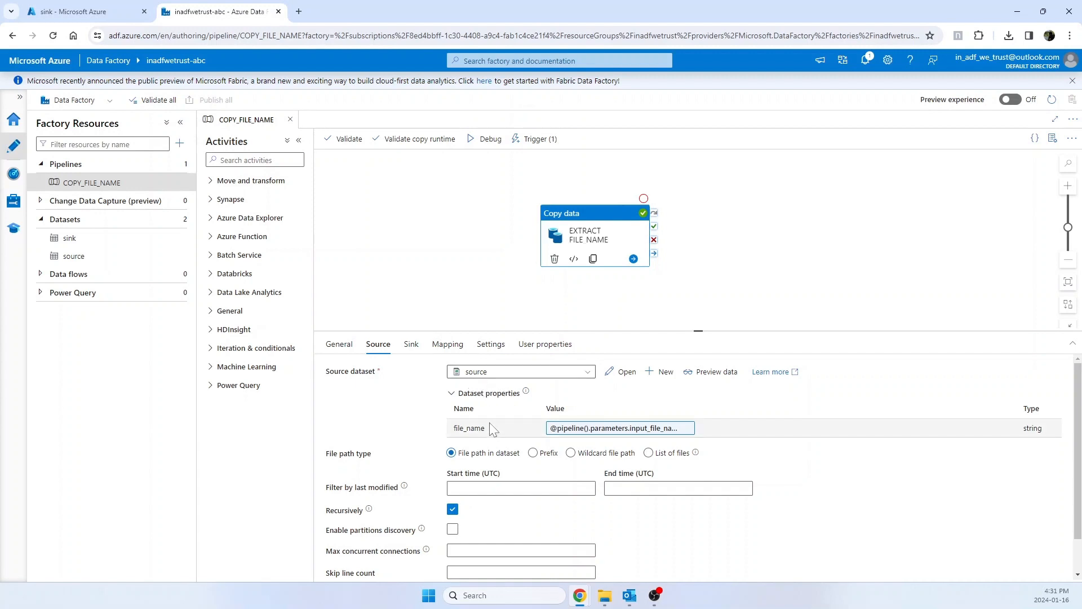
click(573, 427)
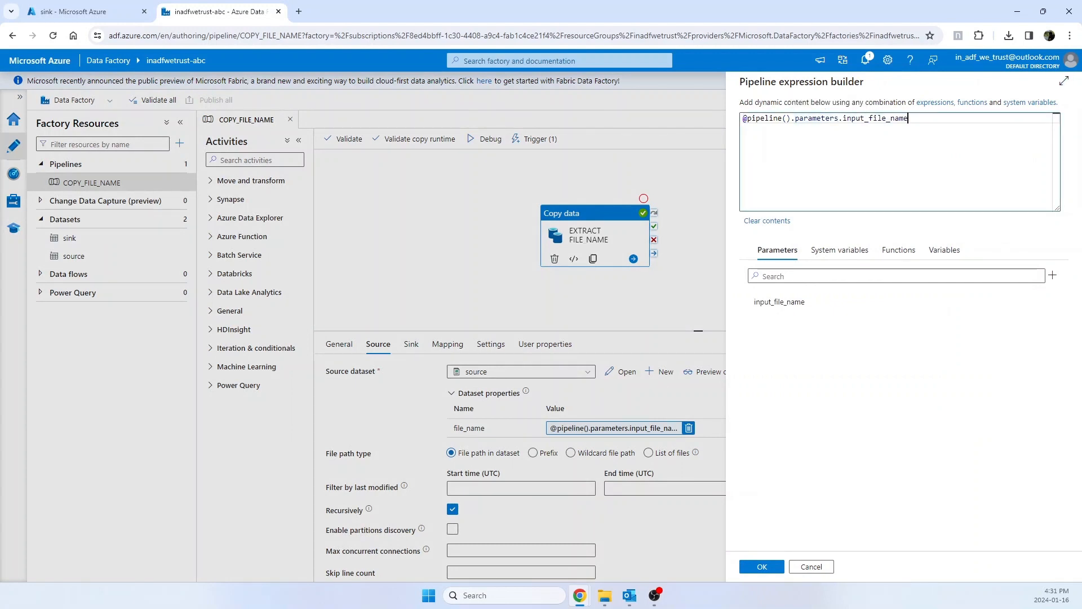
key(ctrl+a)
click(811, 566)
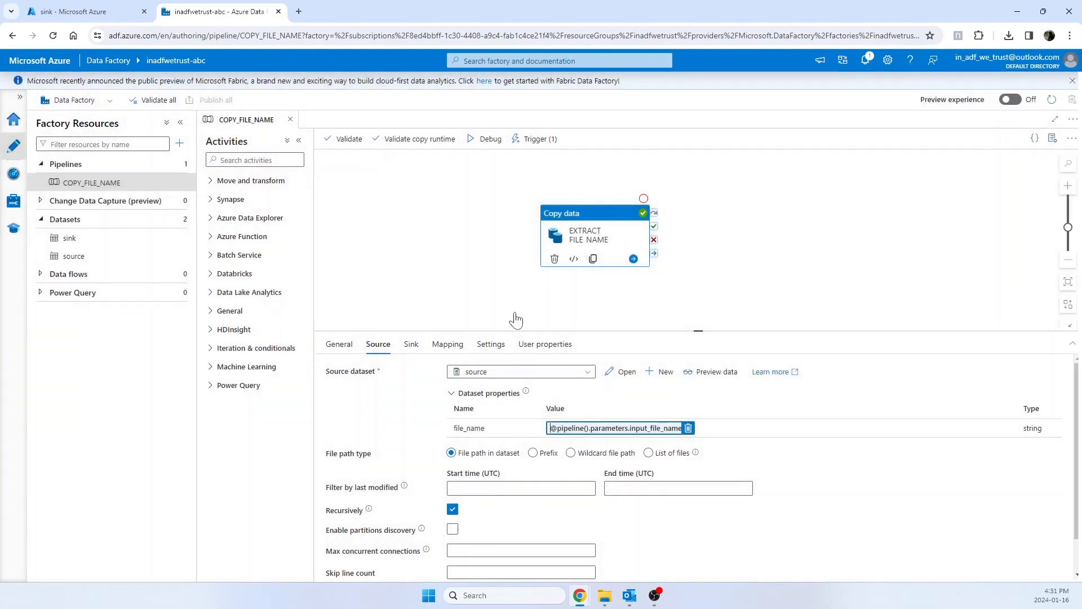
Step: Check the pipeline's input_file_name parameter against the expression that references it in the EXTRACT FILE_NAME activity's source settings
click(474, 237)
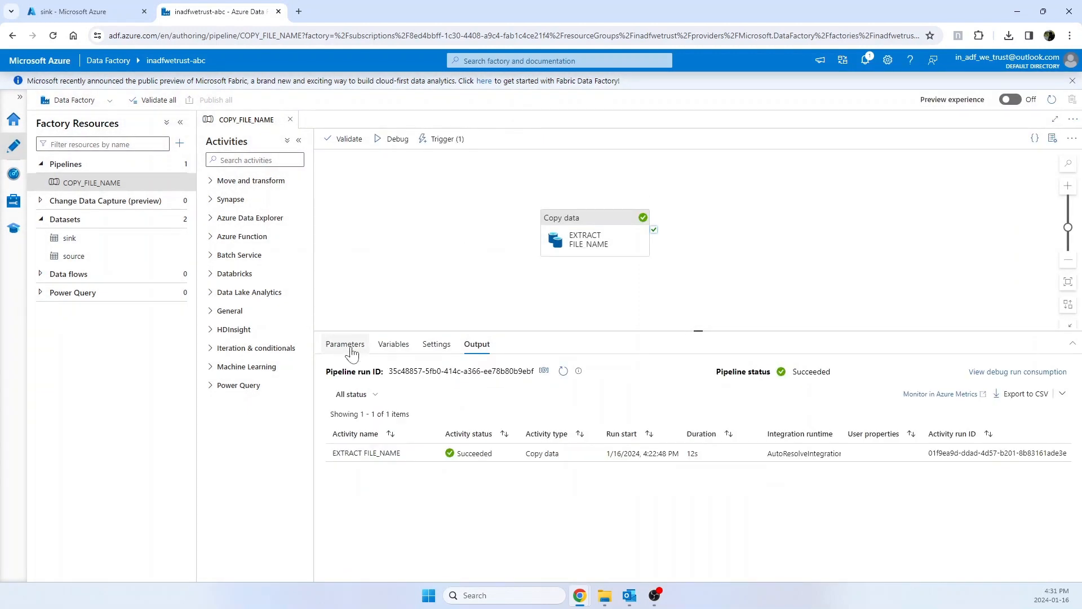
click(350, 349)
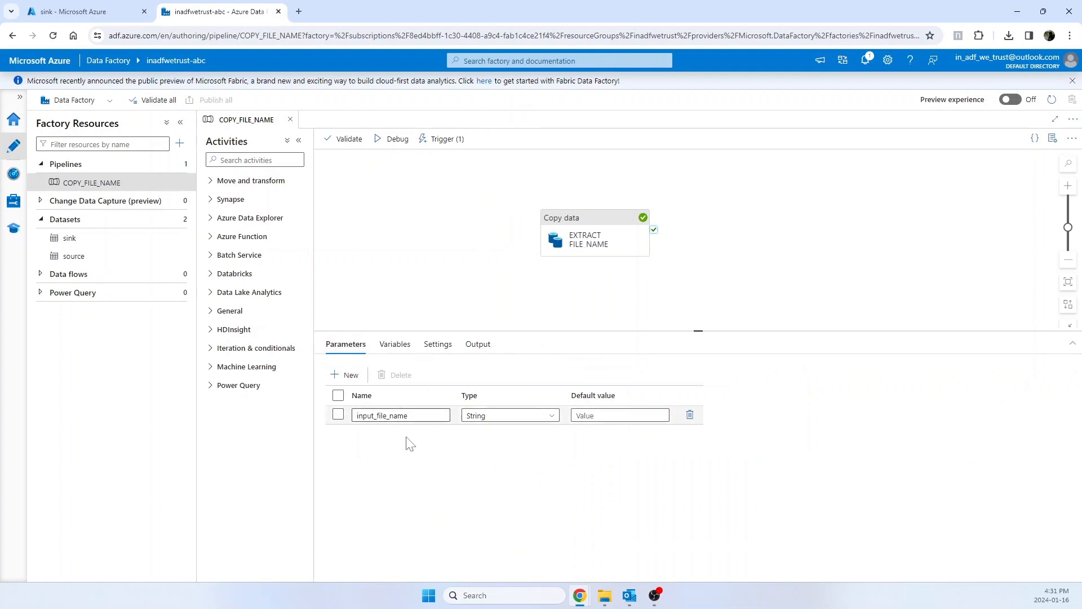
click(585, 253)
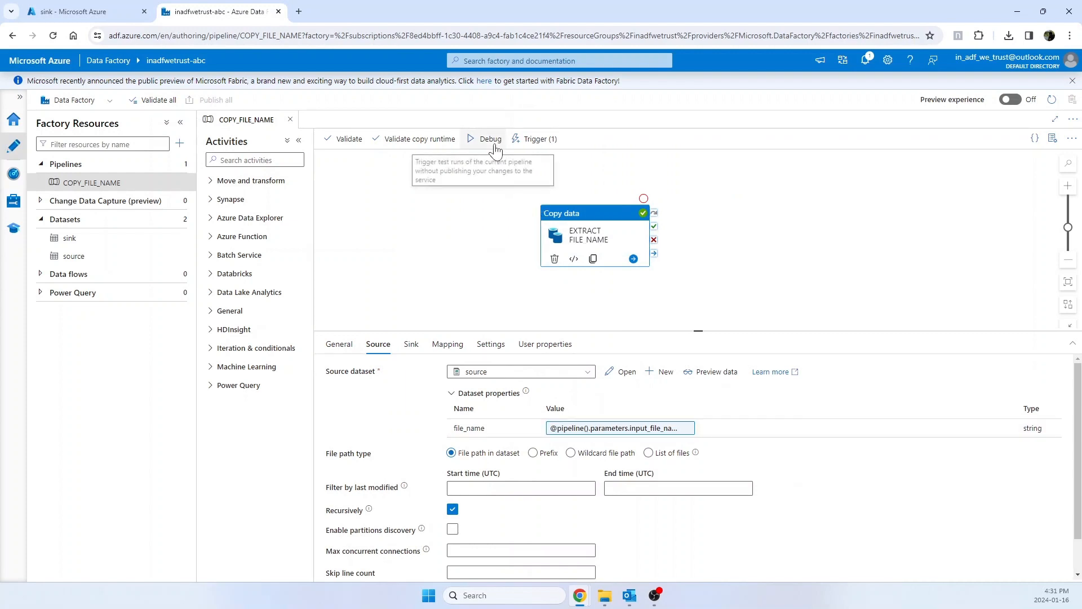
click(618, 430)
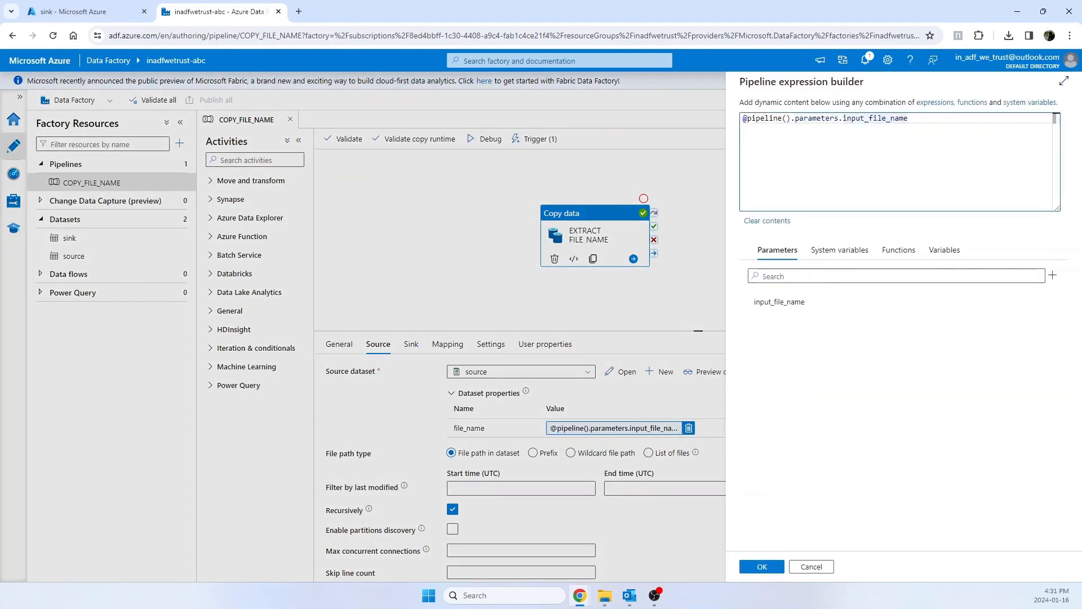
click(814, 567)
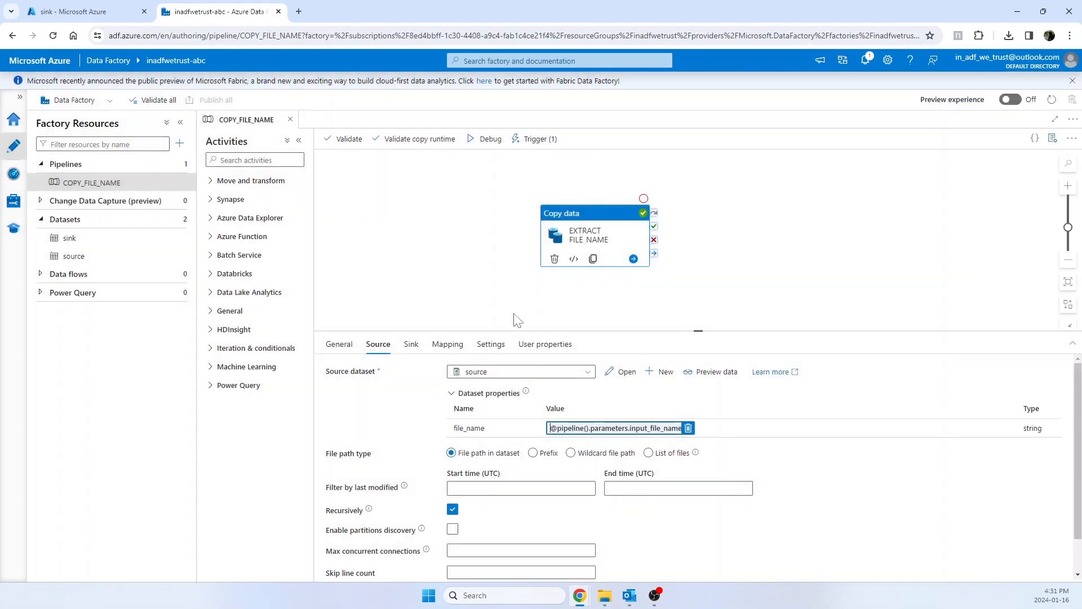
Step: Open the pipeline's EXTRACT_FILE_NAME storage event trigger through to its run parameters and examine the value assigned to input_file_name
click(530, 291)
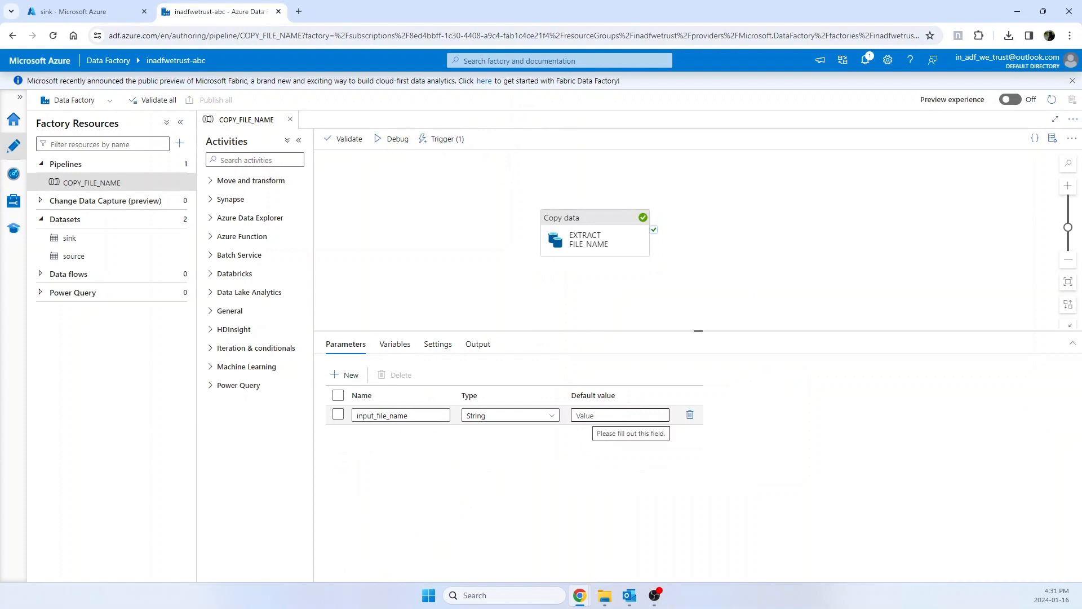
click(444, 141)
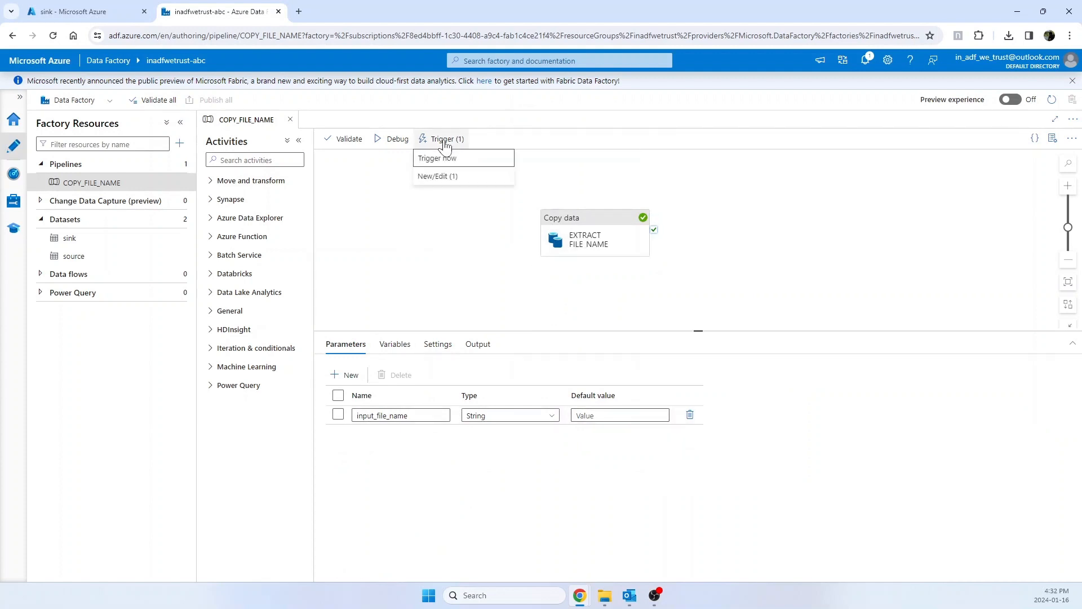
click(437, 177)
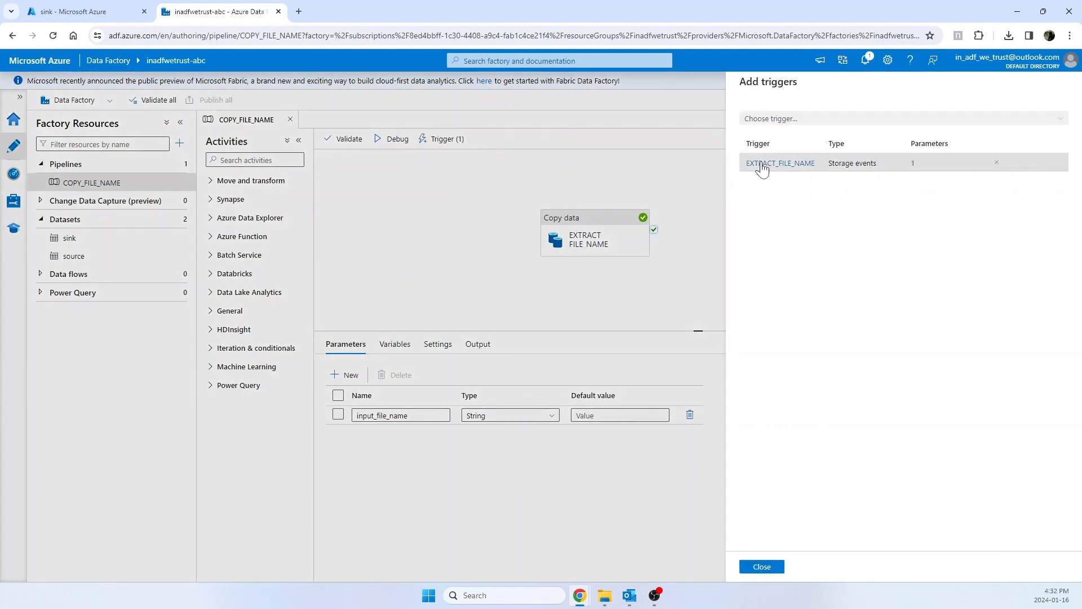
click(761, 164)
click(772, 568)
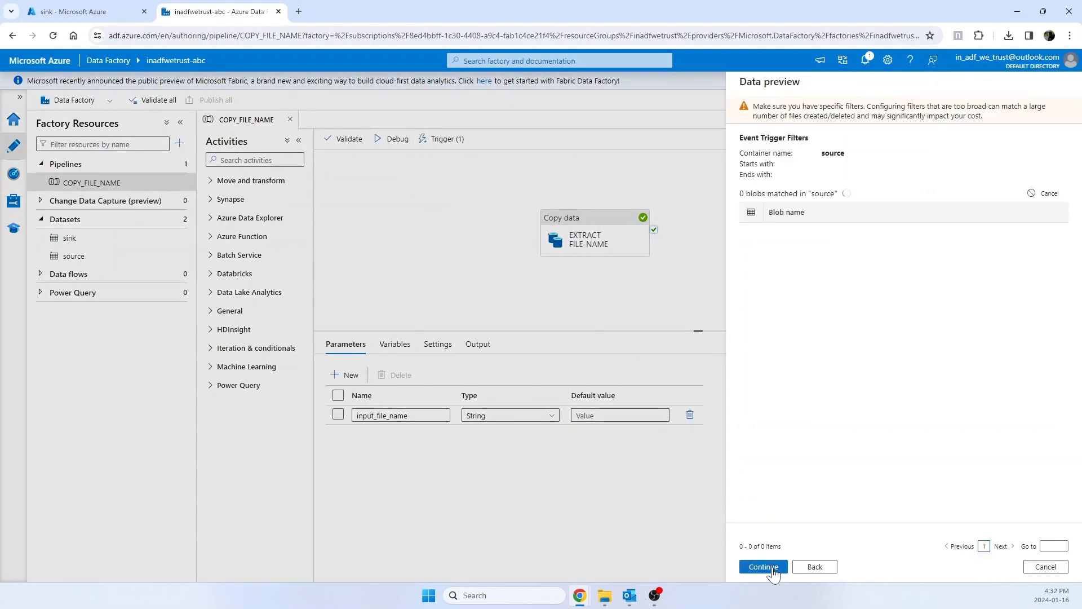
click(763, 567)
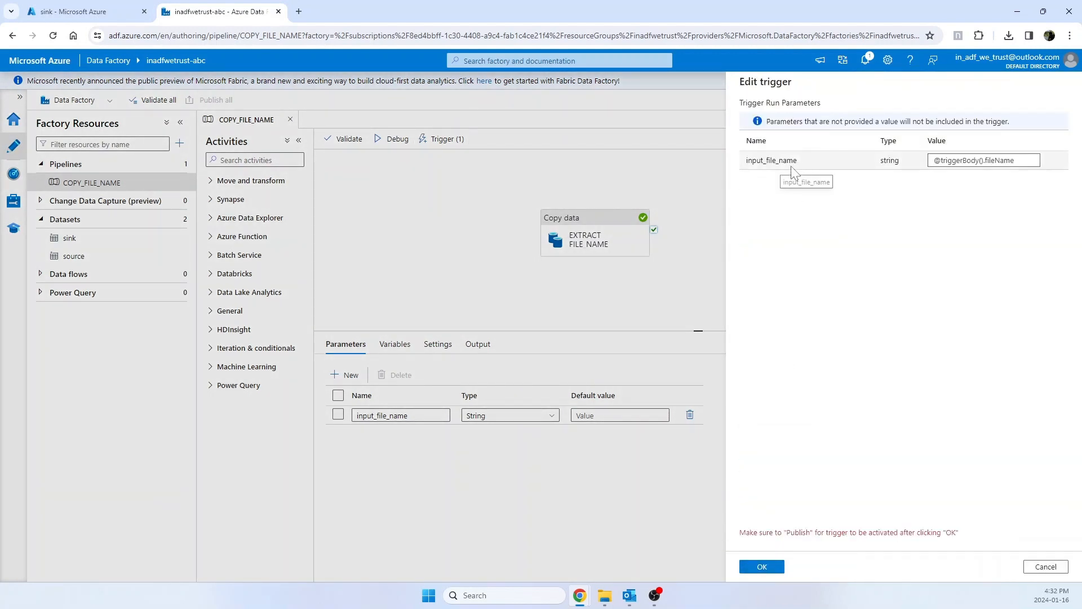
double_click(755, 161)
drag(1006, 161, 930, 162)
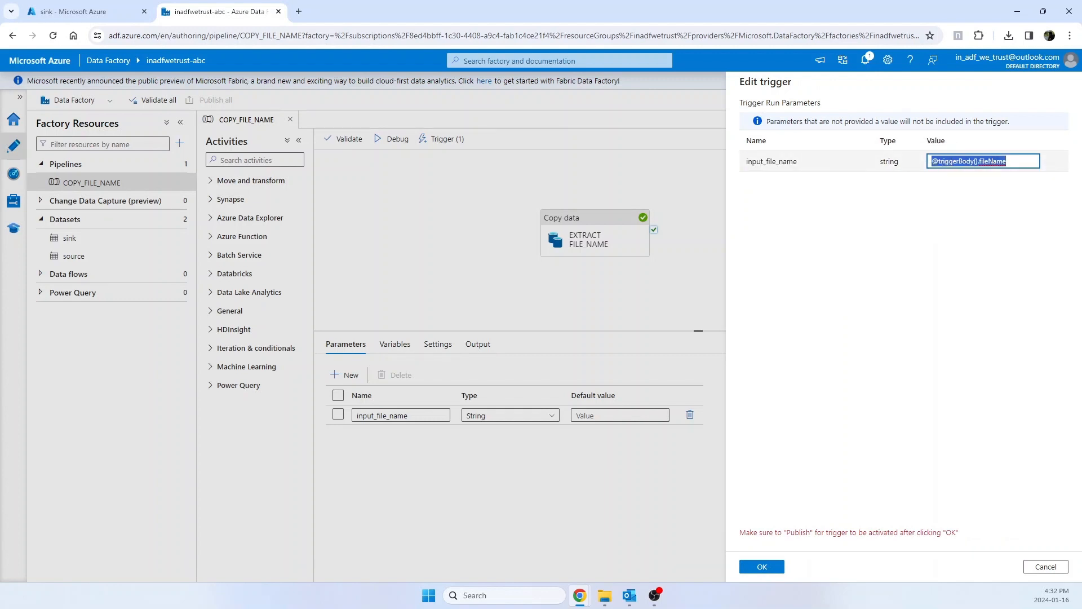
Step: Switch to the Azure portal to look at the files in the sink container
click(121, 12)
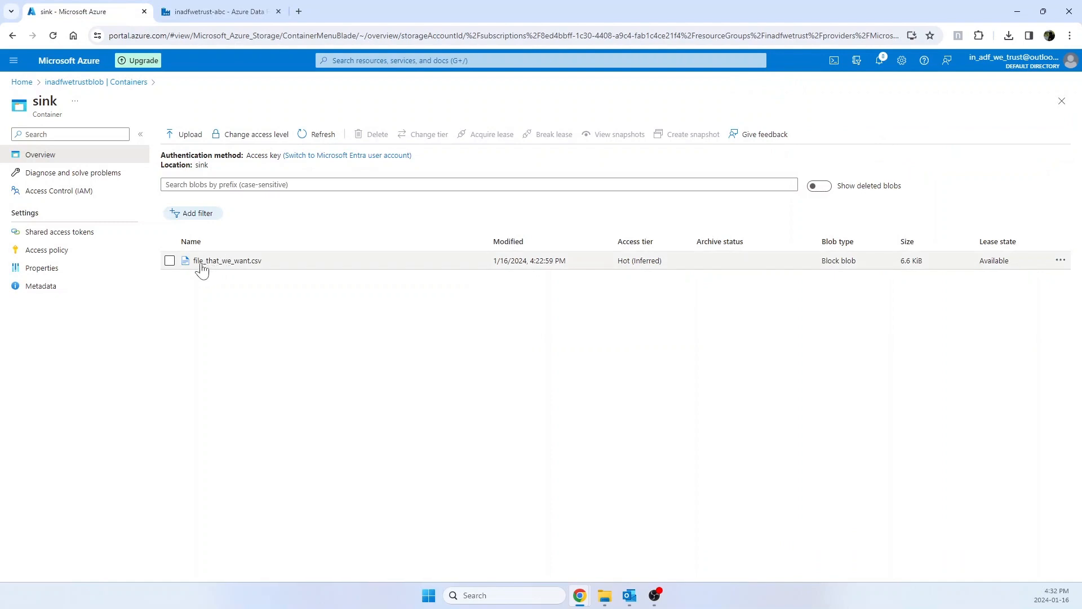